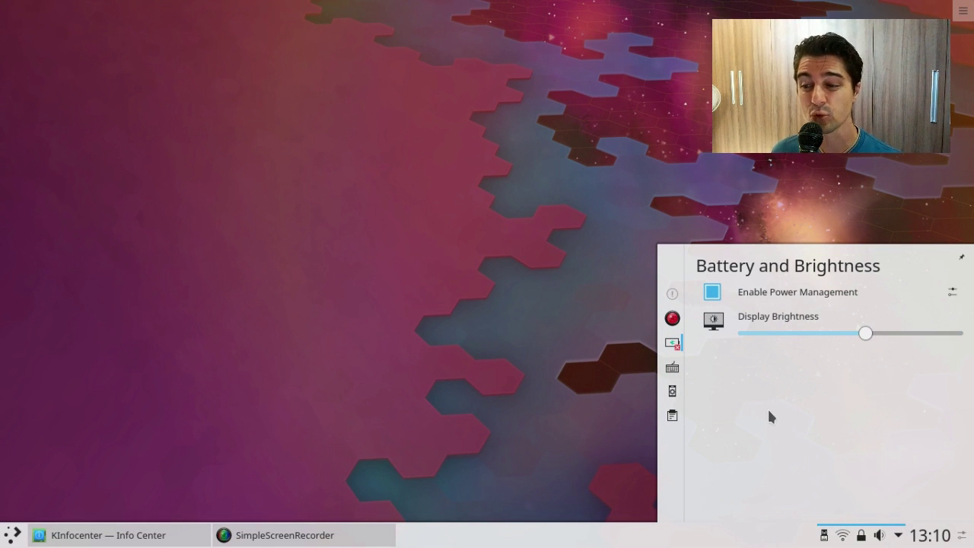
Step: Create a new folder on the desktop named "testing long description for desktop icon"
left_click(460, 181)
right_click(400, 122)
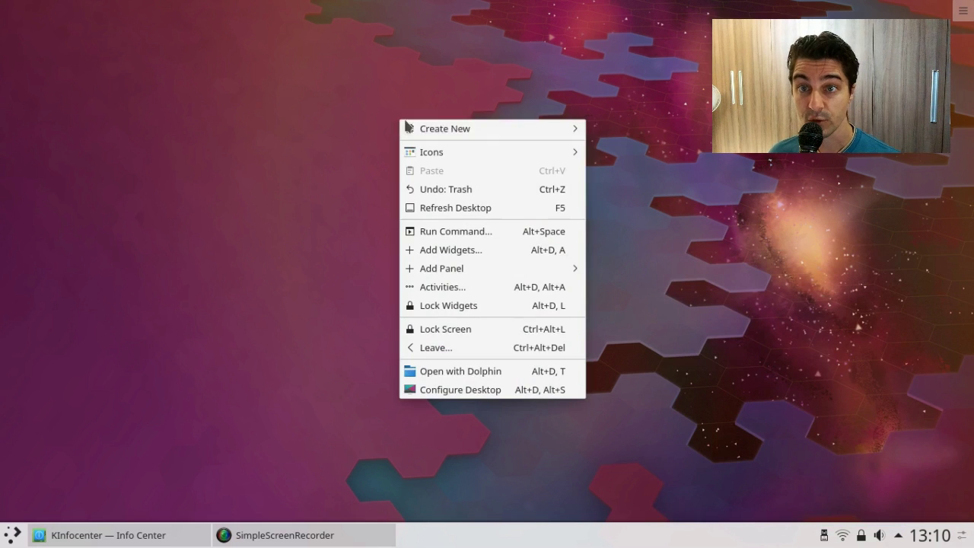
mouse_move(573, 135)
left_click(614, 132)
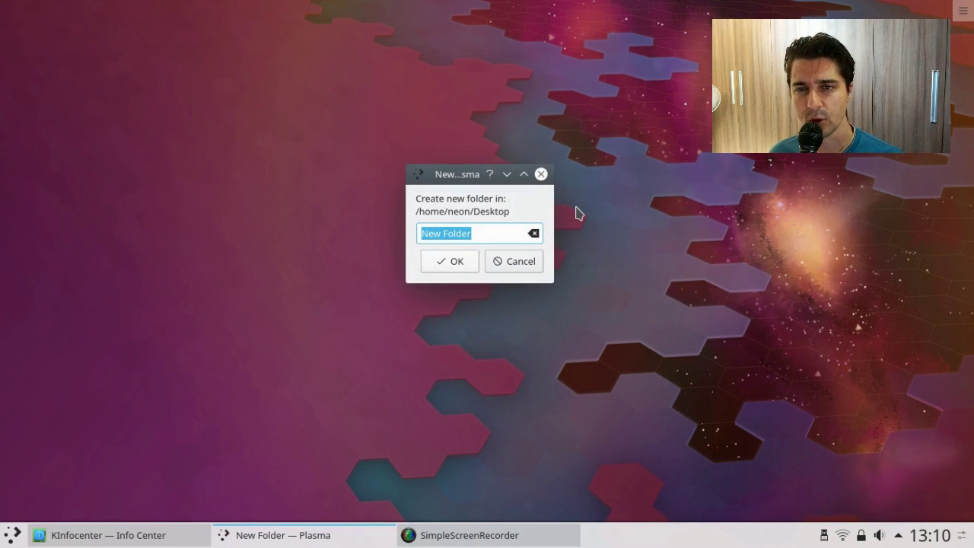
type("testin")
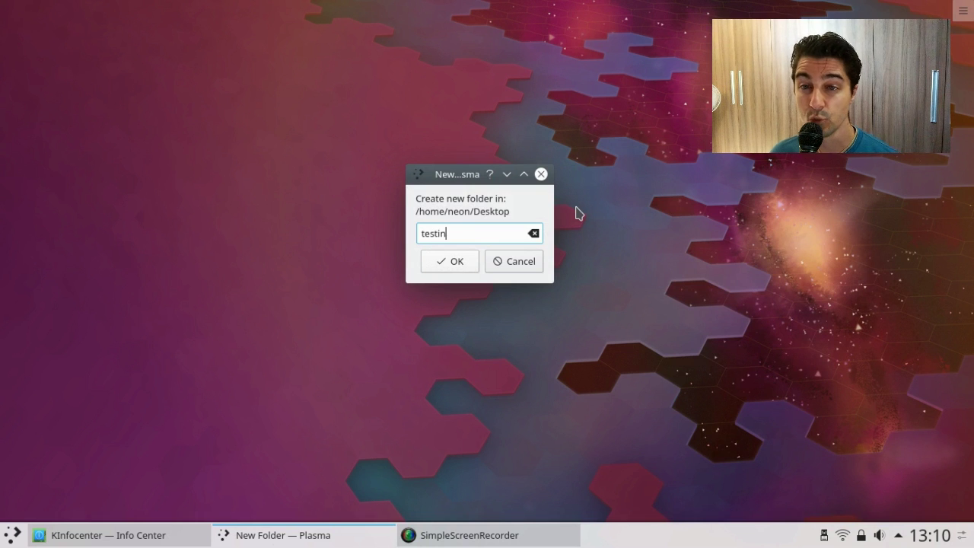
type("g long")
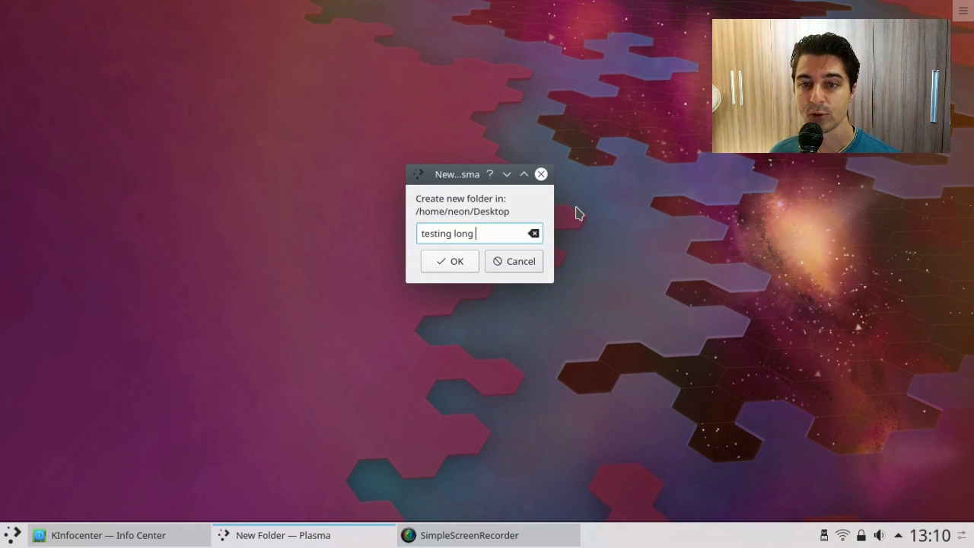
type(" description ")
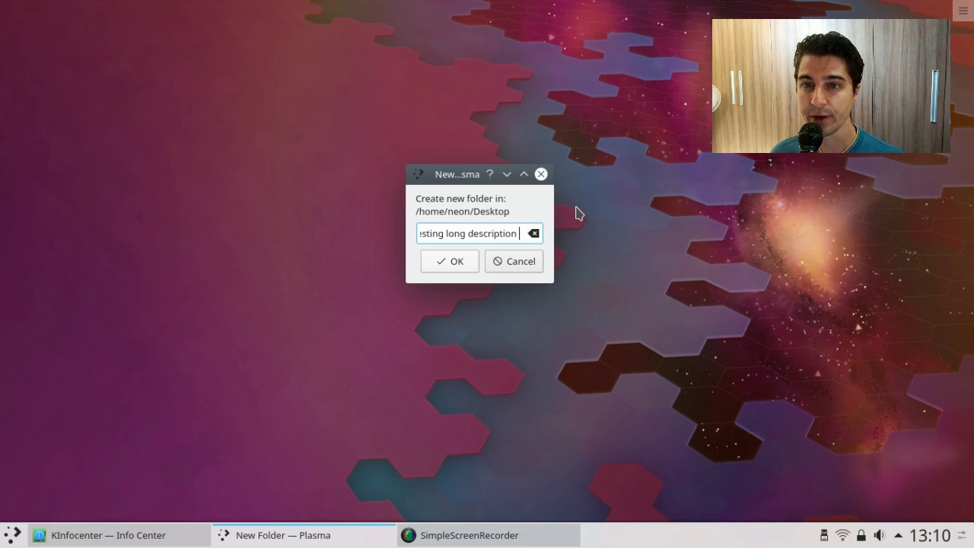
type("for des")
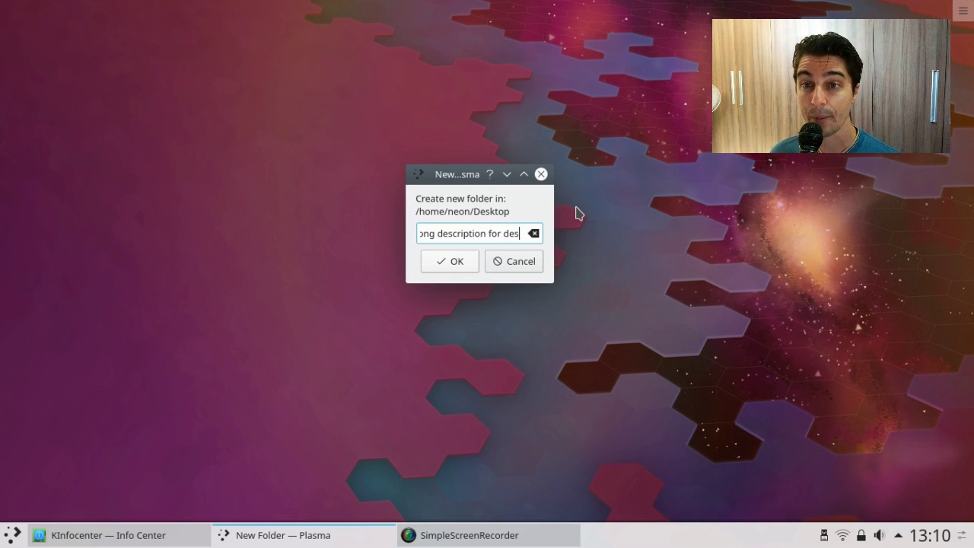
type("ktop icon")
key("Return")
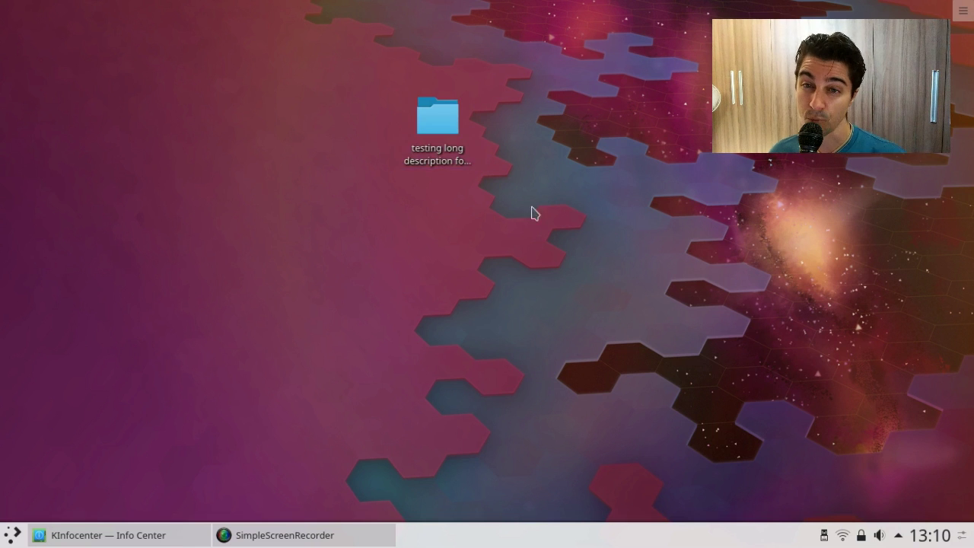
Step: Rename the new desktop folder to "testing long description for"
key("F2")
key("BackSpace")
key("Return")
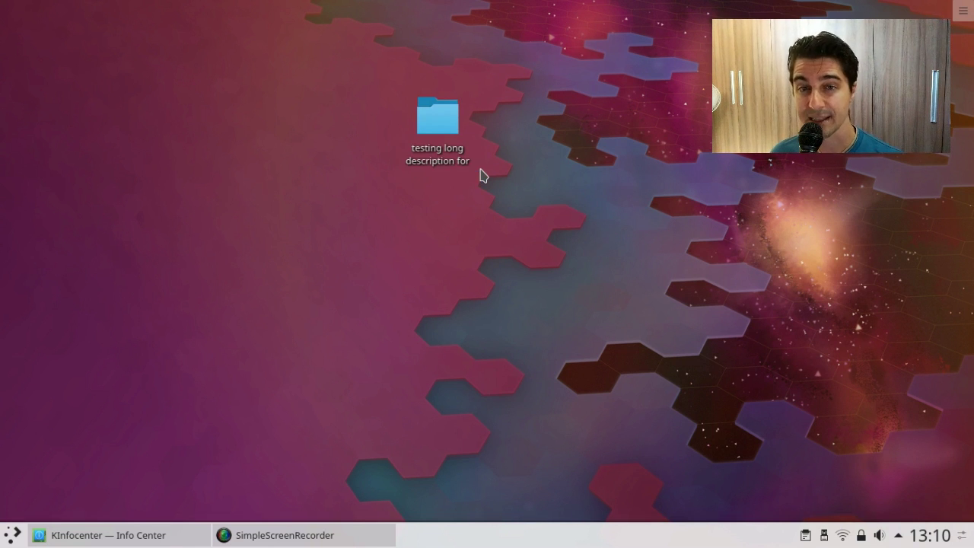
right_click(523, 107)
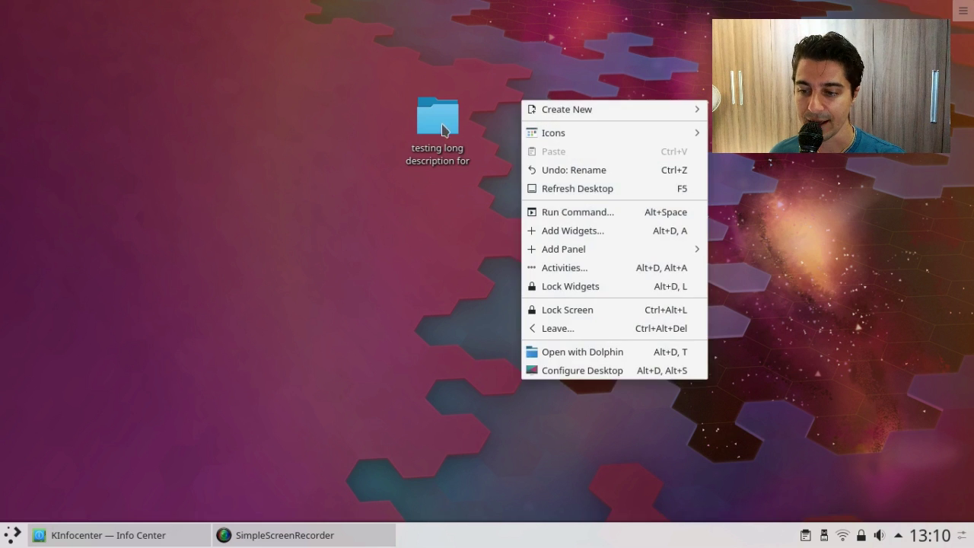
left_click(330, 81)
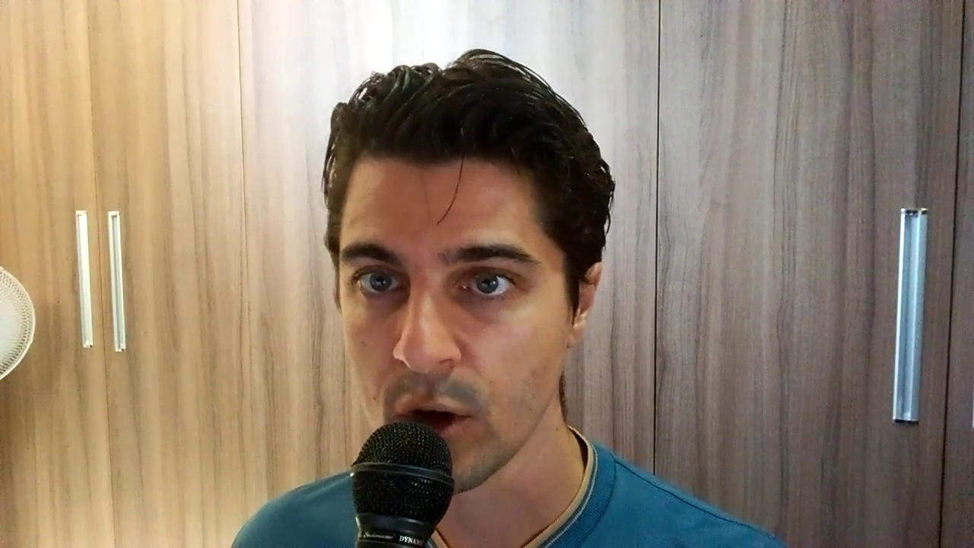
Step: Open the desktop's wallpaper settings and look through the downloadable wallpaper plugins, leaving without installing any
right_click(238, 79)
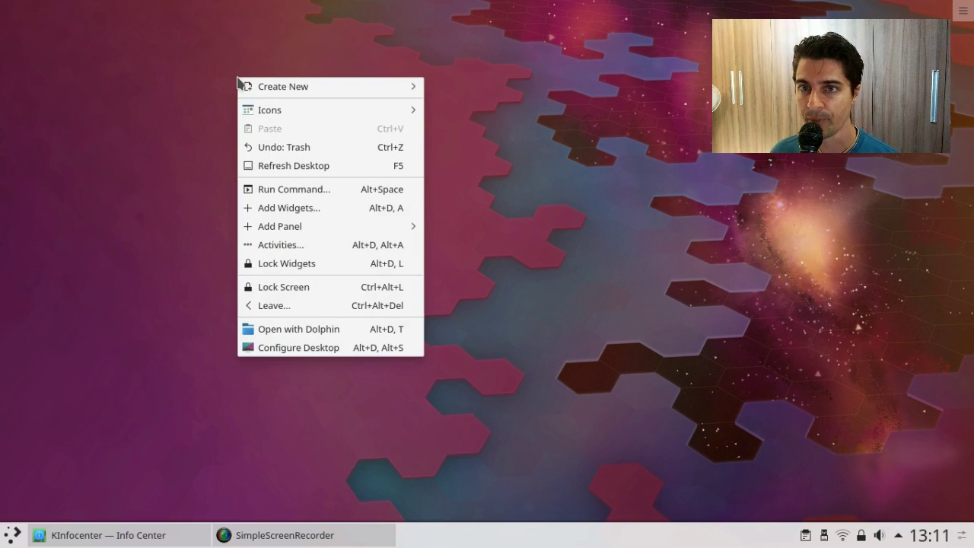
left_click(318, 351)
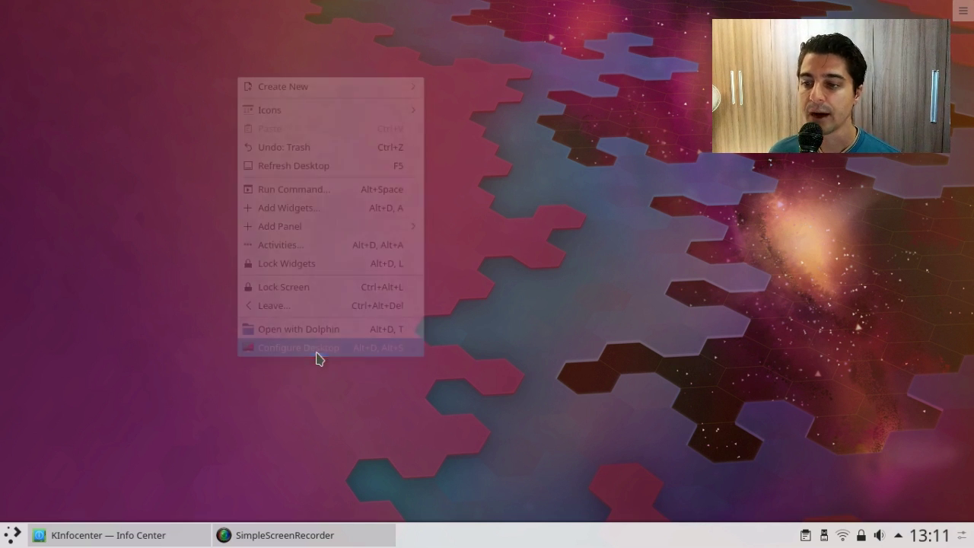
left_click_drag(361, 13, 547, 50)
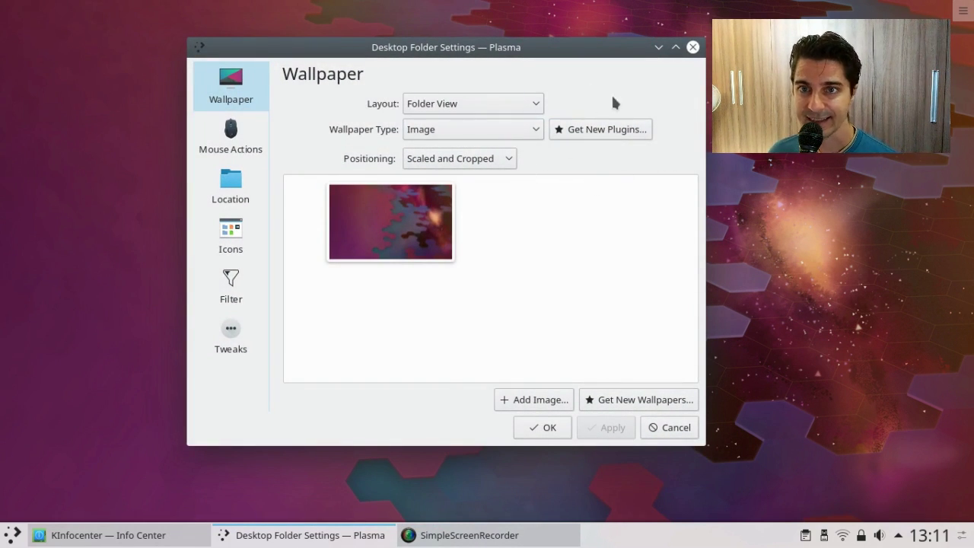
left_click(614, 135)
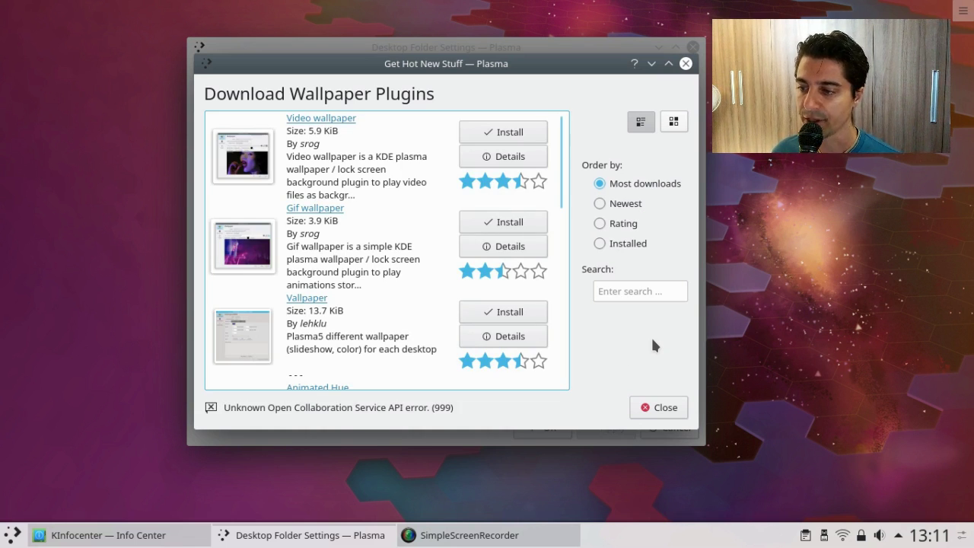
left_click(635, 407)
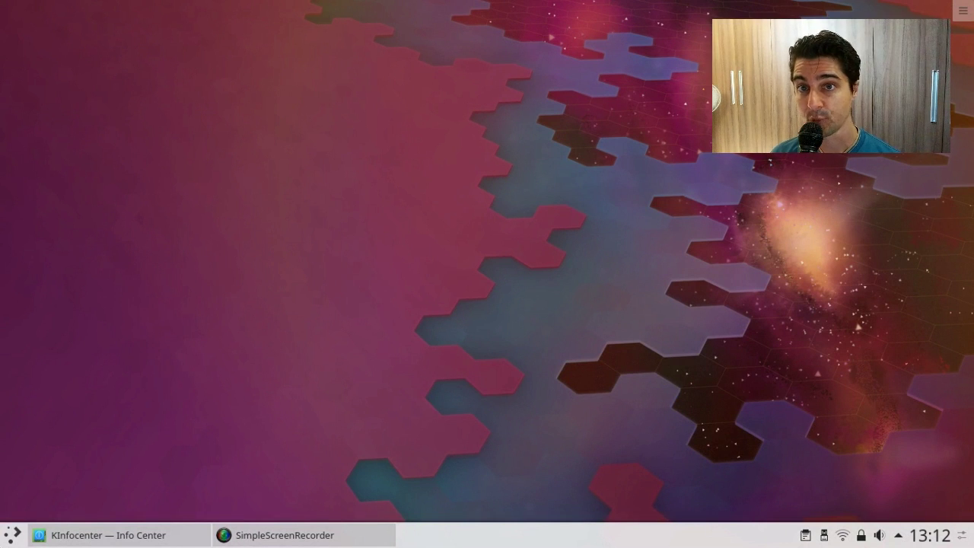
Step: Switch to System Settings and open the Virtual Desktops options under Desktop Behavior
left_click(12, 535)
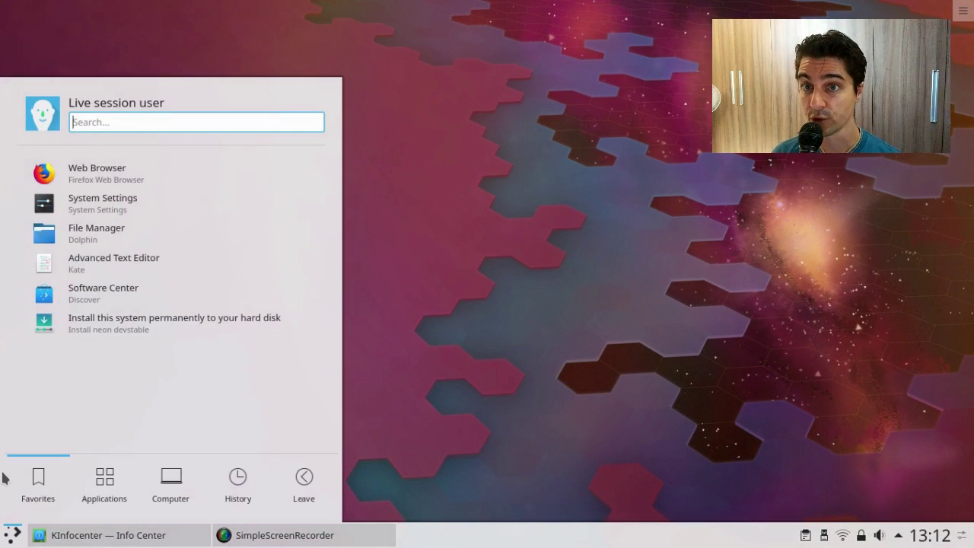
left_click(105, 204)
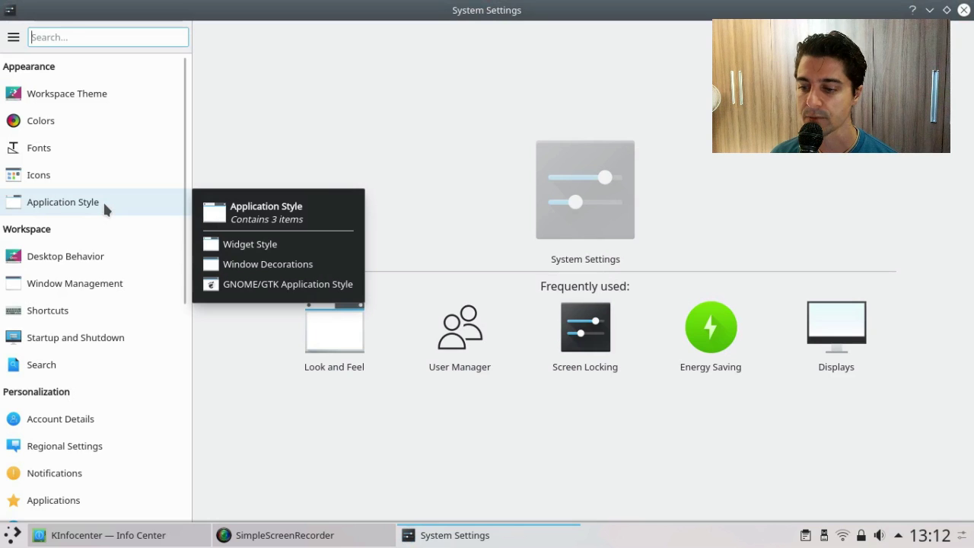
left_click(95, 259)
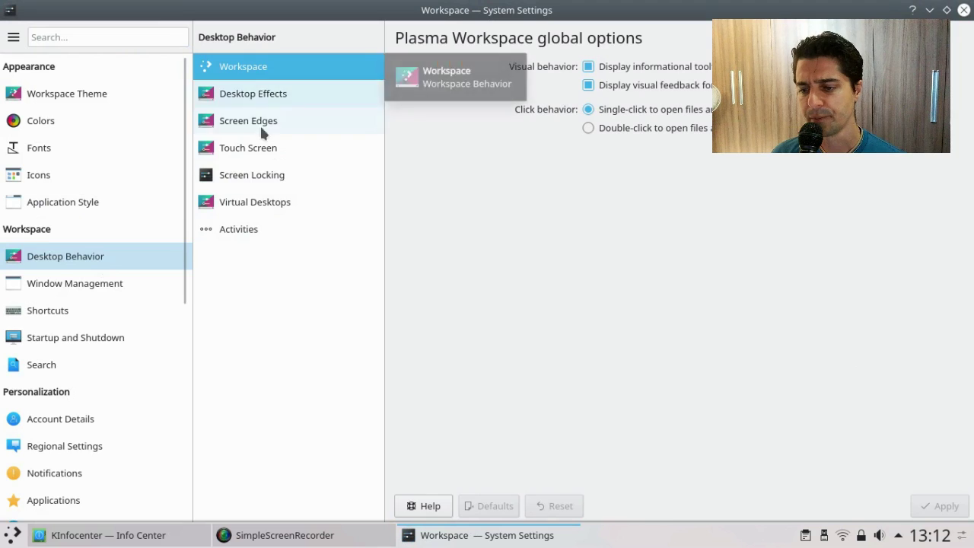
left_click(246, 202)
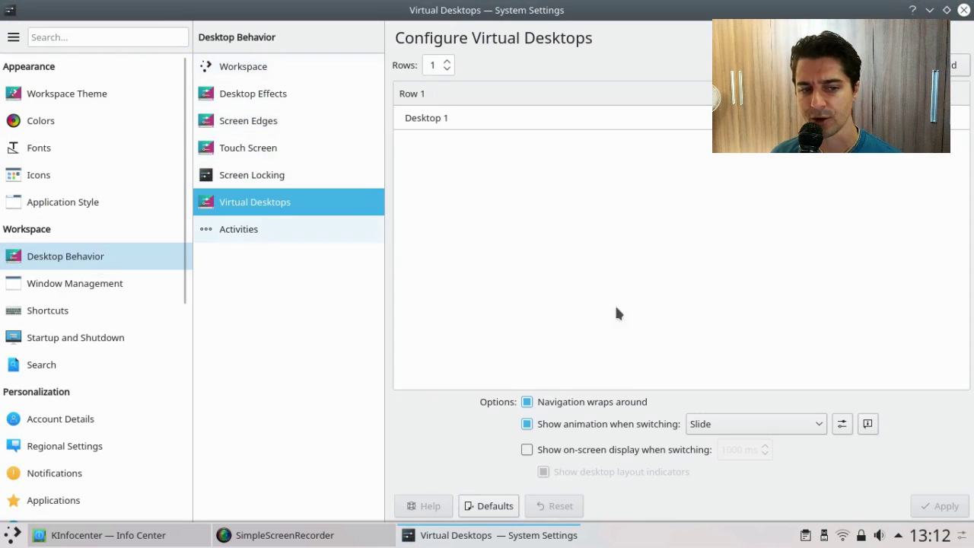
Step: Toggle the Navigation wraps around option repeatedly, leaving it enabled
left_click(584, 402)
left_click(584, 401)
left_click(584, 401)
left_click(584, 401)
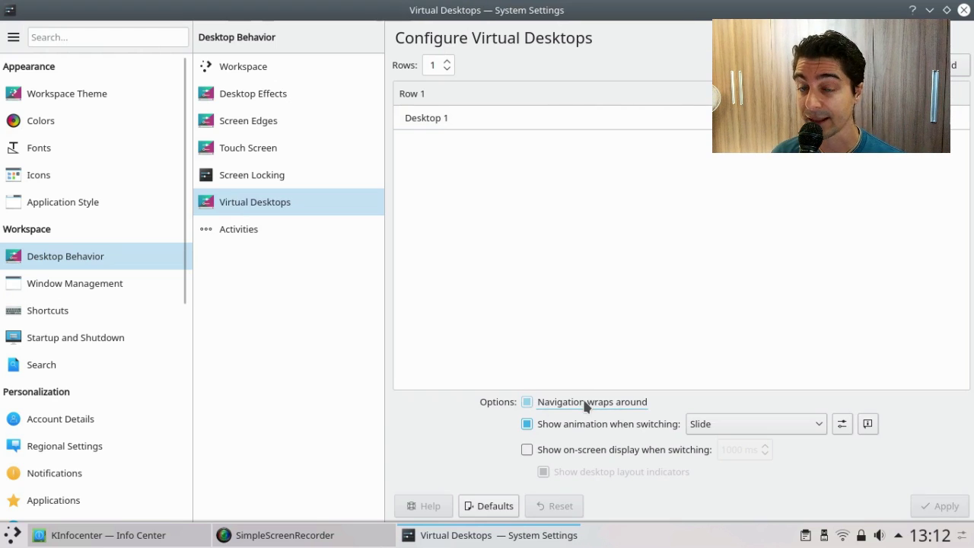
Step: Set the desktop switching animation to Desktop Cube Animation, add two virtual desktops and apply the changes
left_click(722, 417)
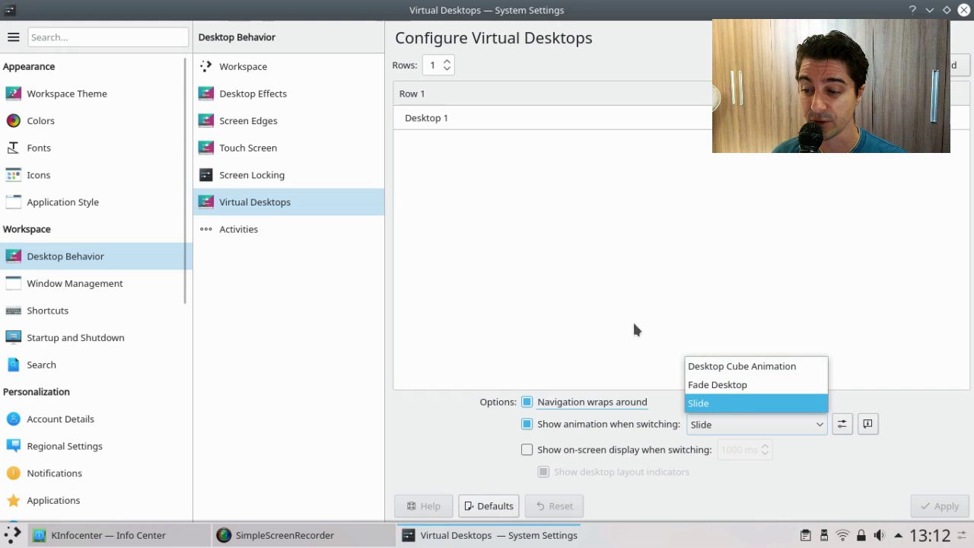
left_click(739, 367)
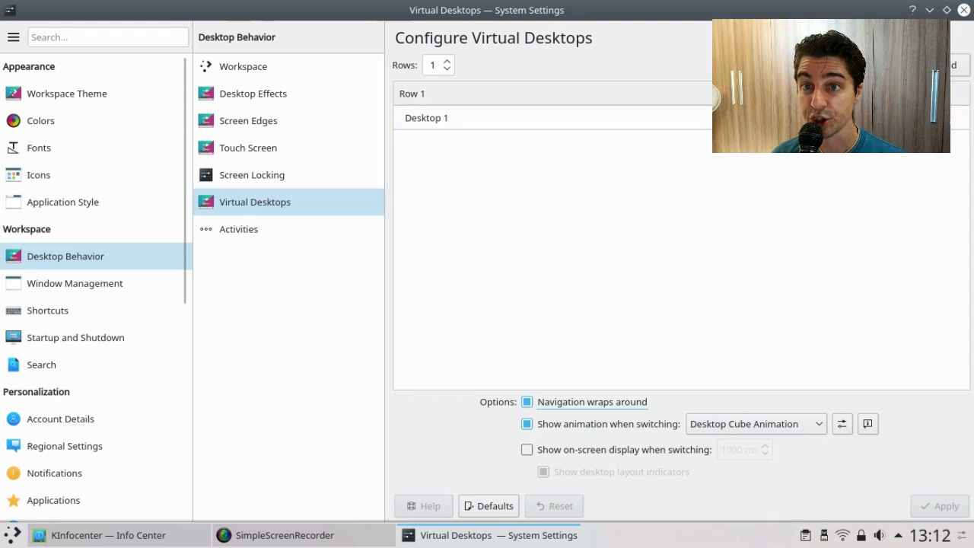
left_click(950, 73)
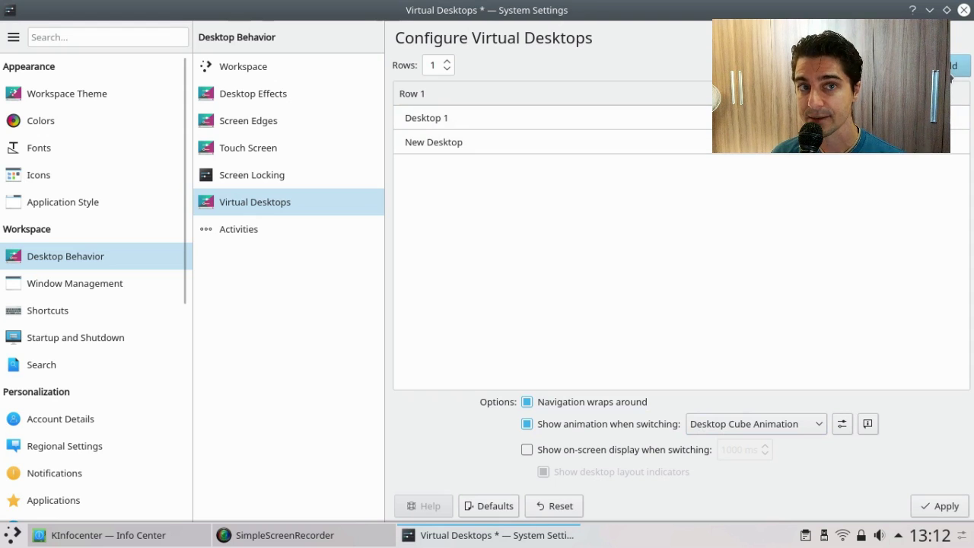
left_click(951, 74)
left_click(944, 507)
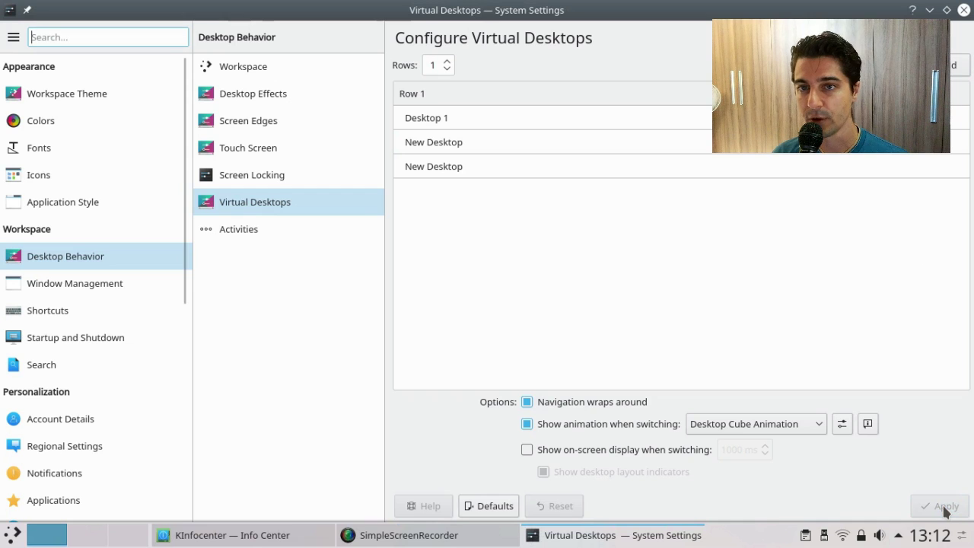
Step: Switch to the second and third virtual desktops to preview the animation, and return to the first
left_click(80, 540)
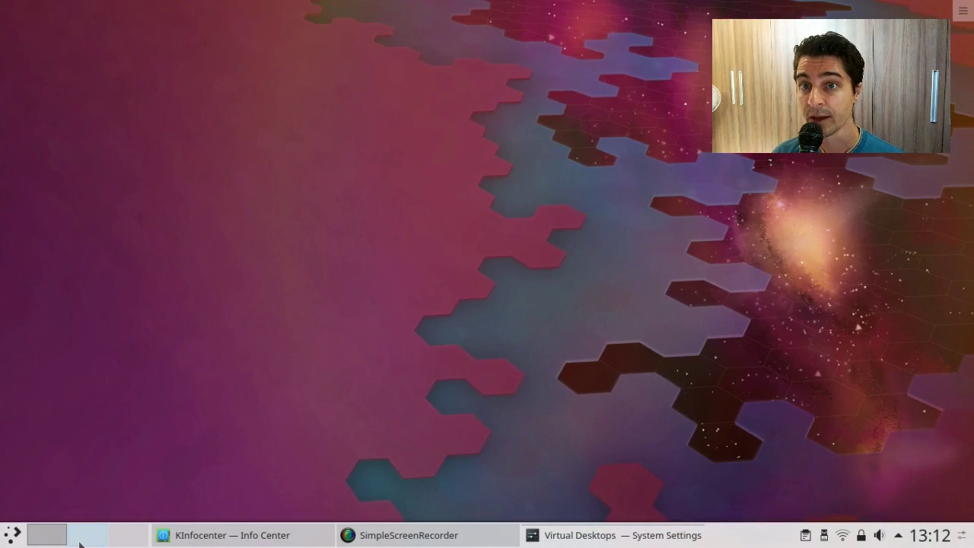
left_click(120, 538)
left_click(46, 540)
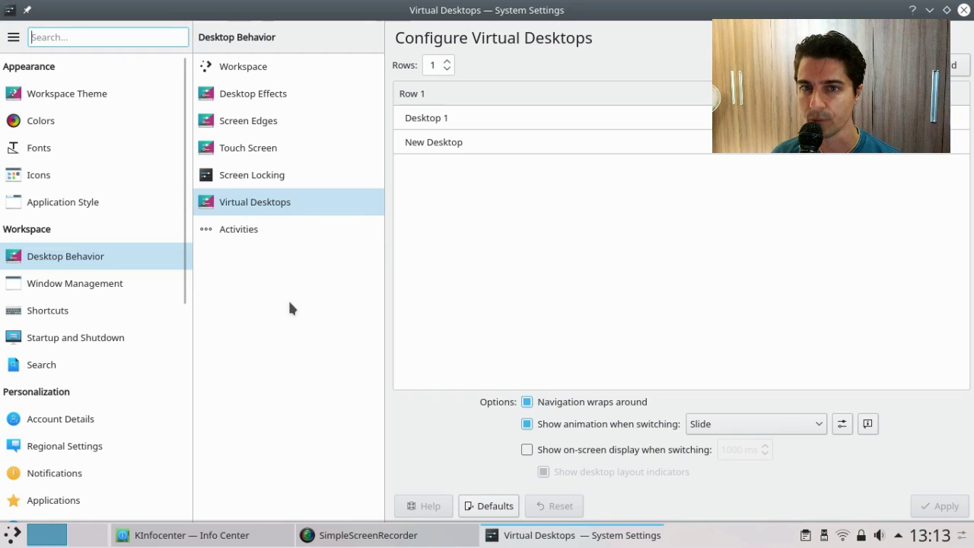
Step: Review the Workspace Theme, Colors, Icons, Desktop Behavior and Desktop Effects settings pages
left_click(66, 92)
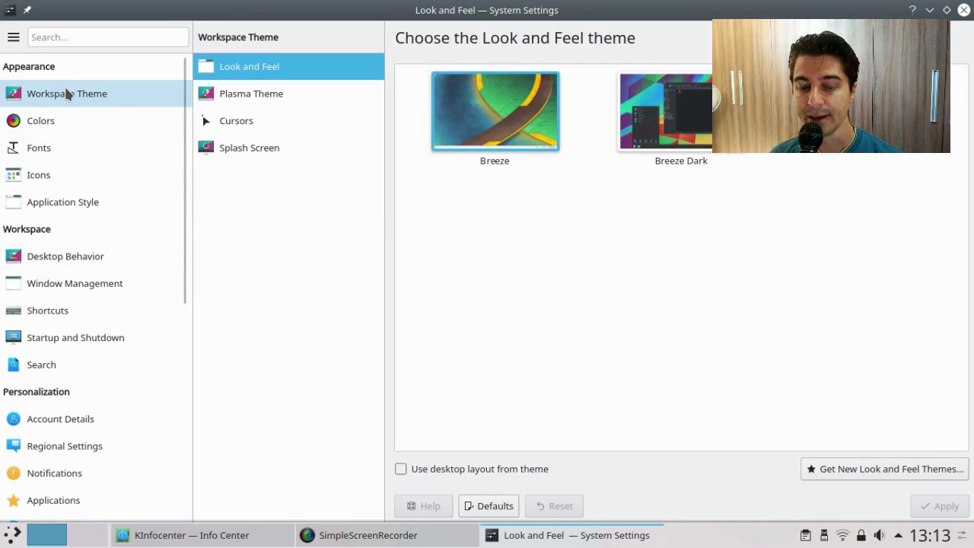
left_click(70, 112)
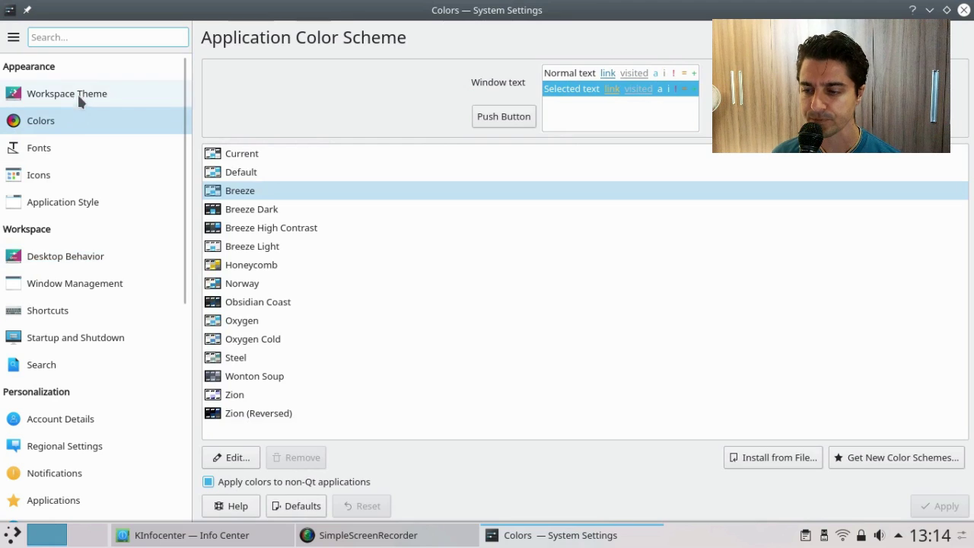
left_click(79, 98)
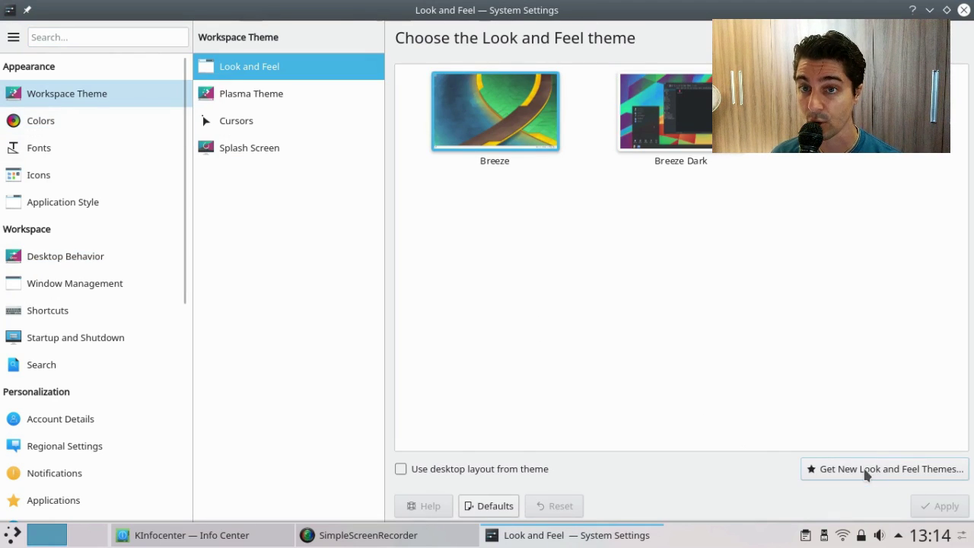
left_click(61, 116)
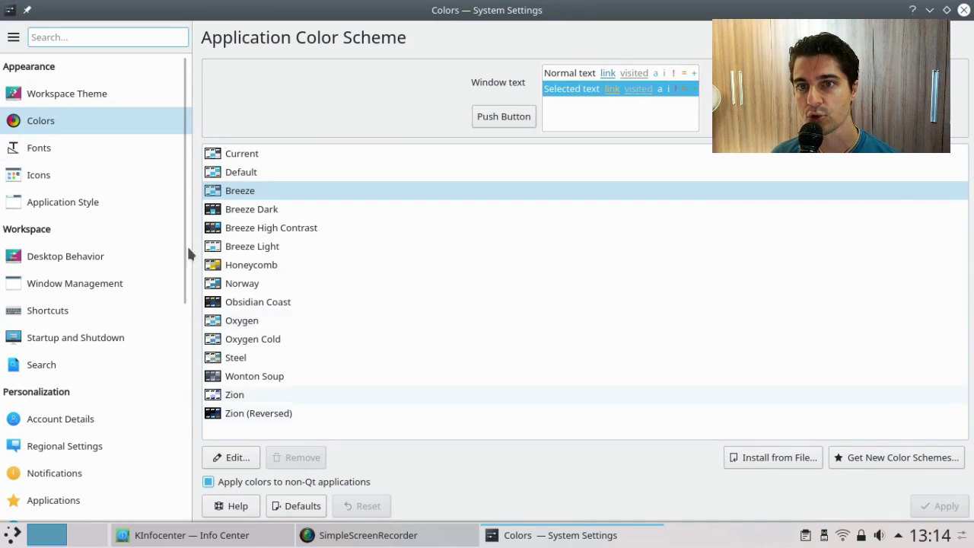
left_click(59, 176)
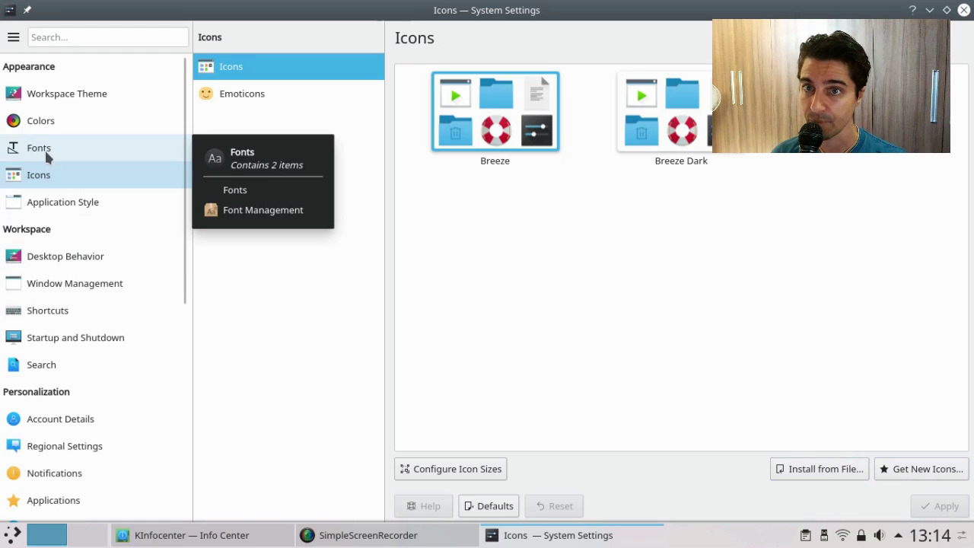
left_click(65, 259)
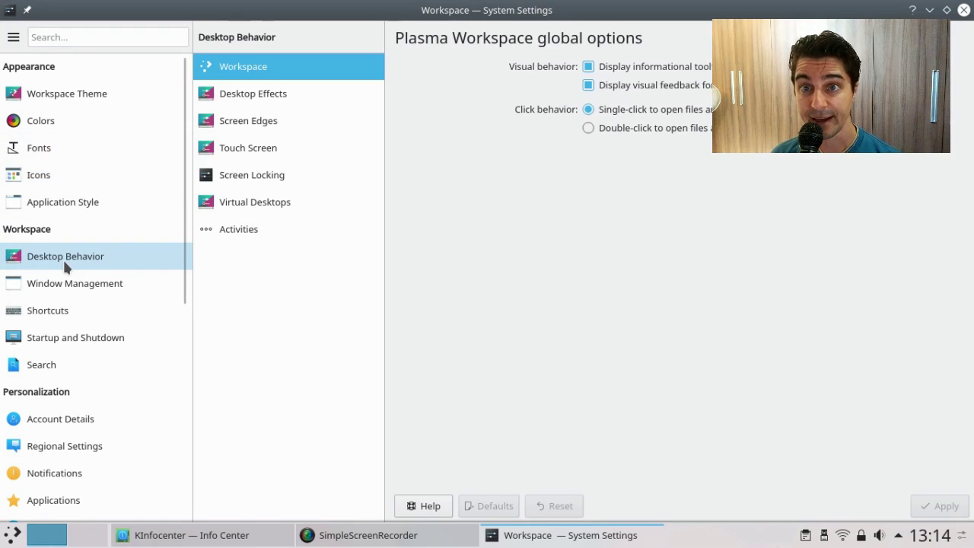
left_click(253, 92)
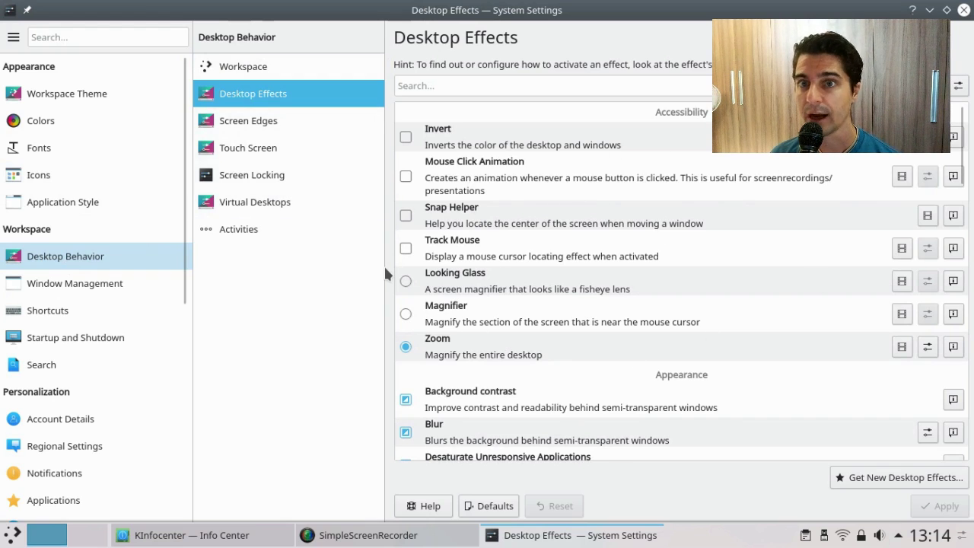
Step: Show the version and licence information about System Settings
left_click(14, 40)
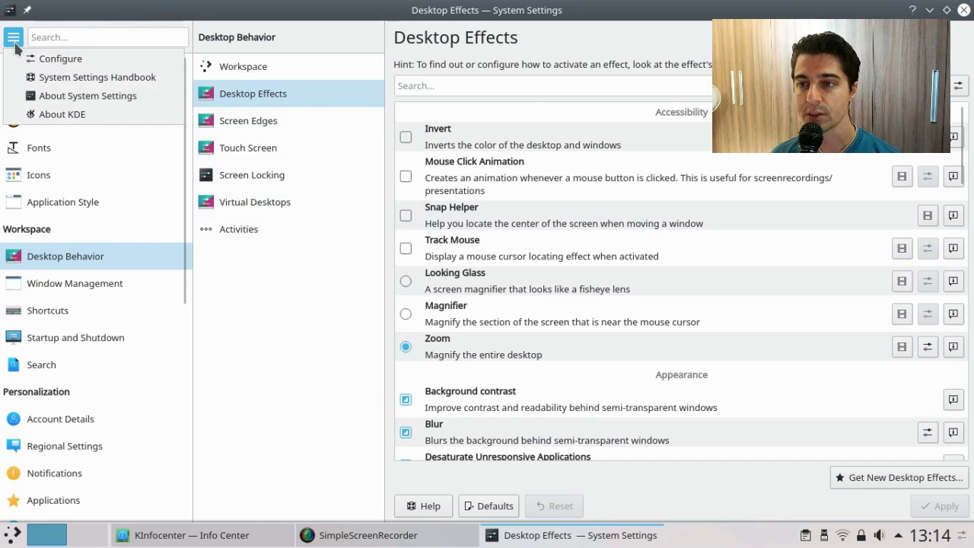
left_click(110, 96)
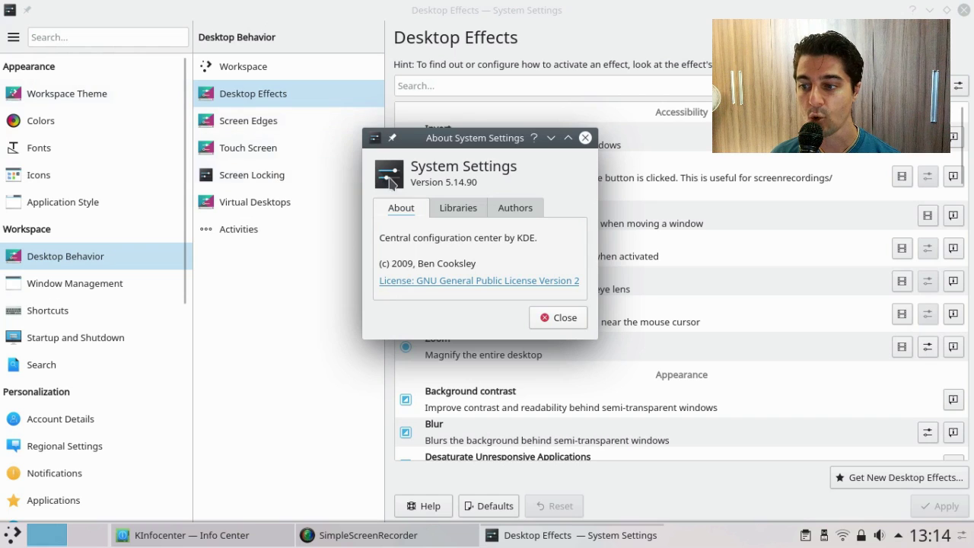
Step: Review the libraries, authors and general information about System Settings, and close System Settings
left_click(467, 210)
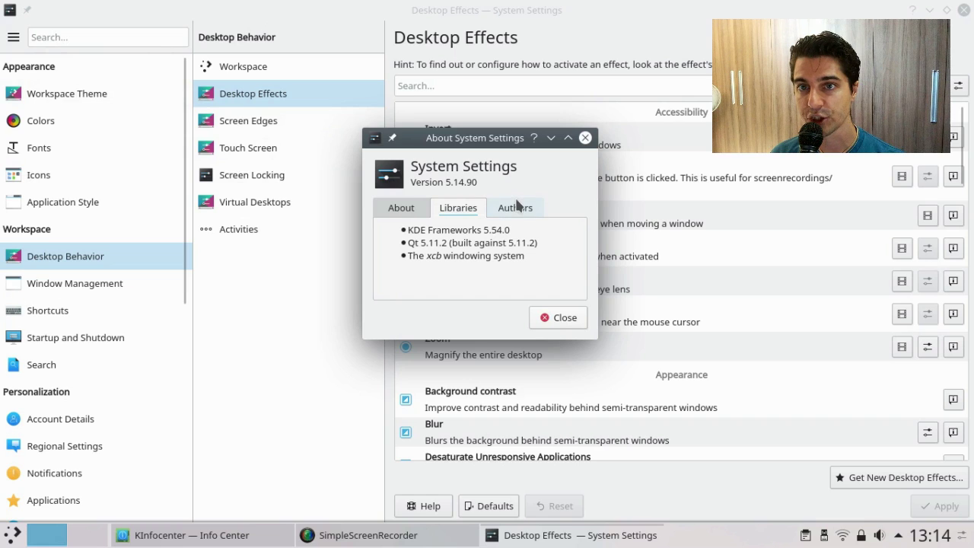
left_click(516, 205)
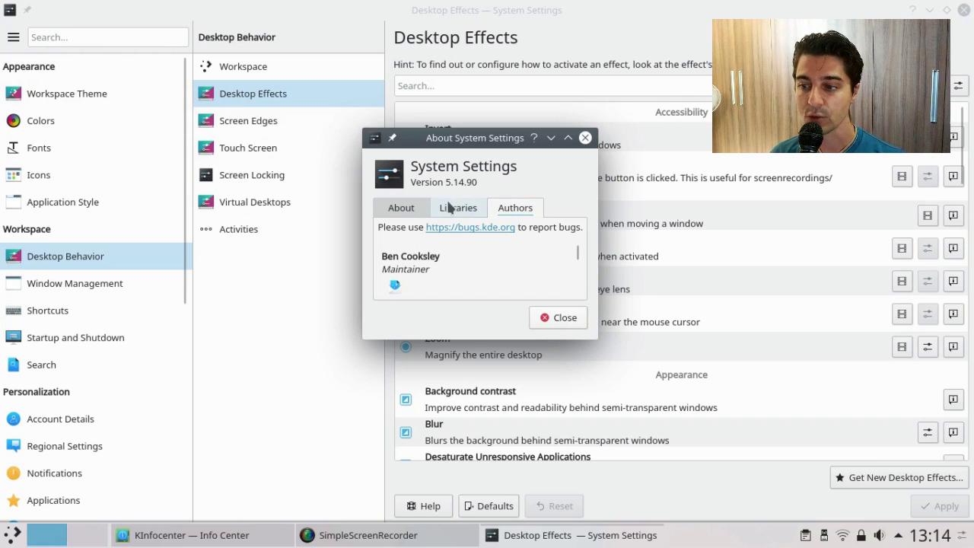
left_click(401, 212)
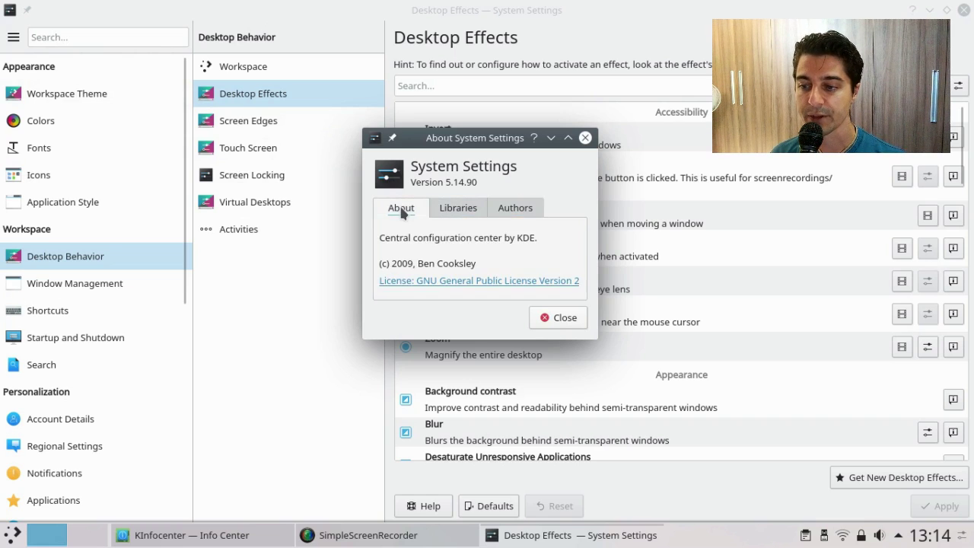
left_click(575, 318)
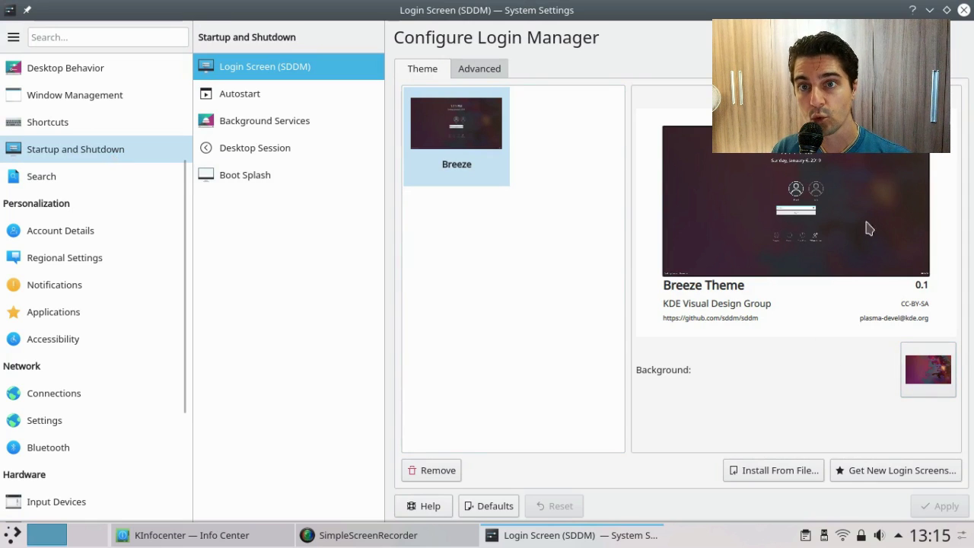
key("ctrl+q")
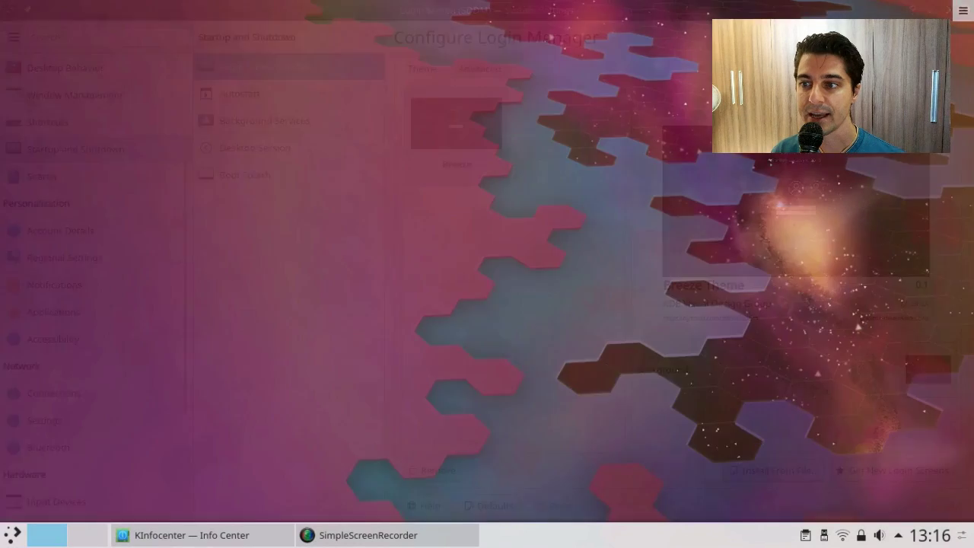
Step: Browse the types available for a new network connection in the connections editor and select WireGuard based VPN
left_click(195, 535)
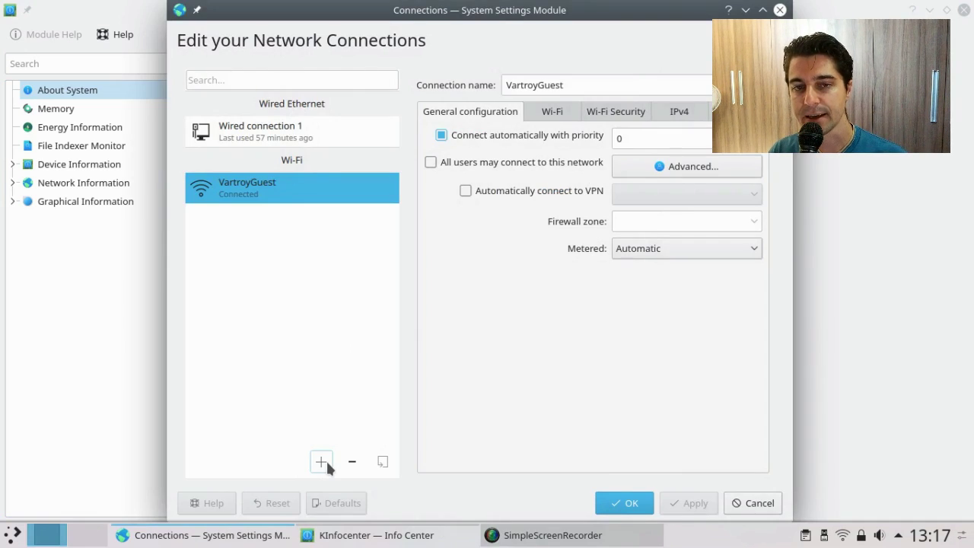
left_click(321, 462)
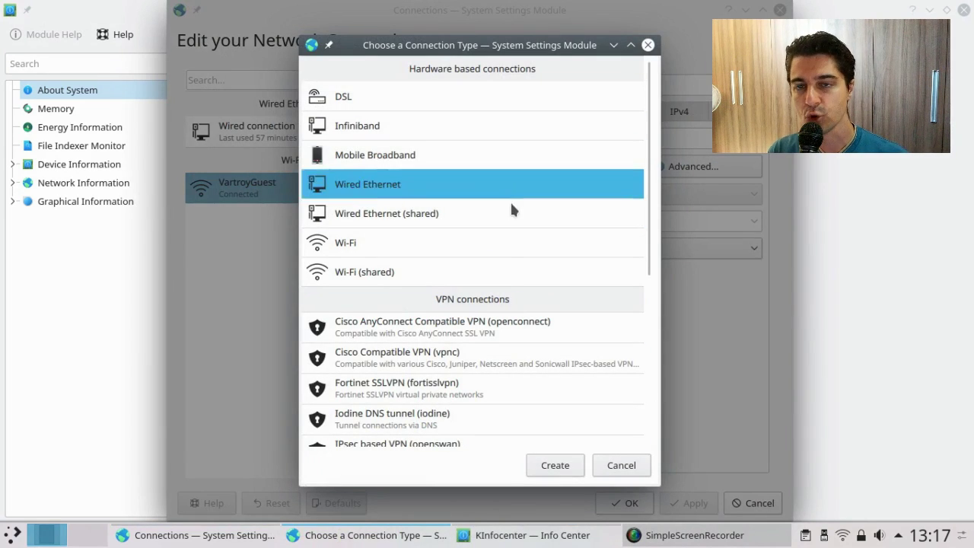
scroll(477, 370, "down", 5)
scroll(478, 369, "up", 2)
scroll(478, 370, "up", 3)
left_click(478, 370)
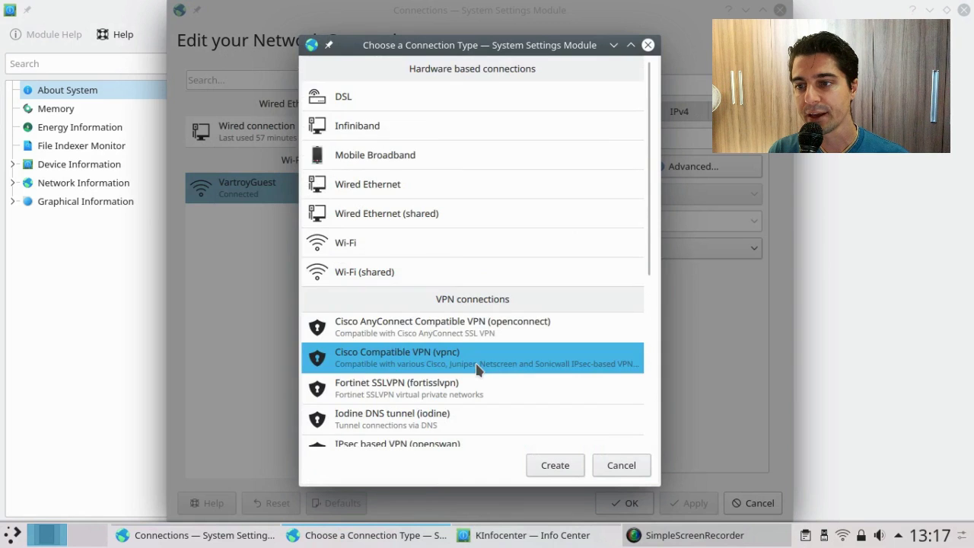
scroll(478, 370, "down", 7)
left_click(475, 372)
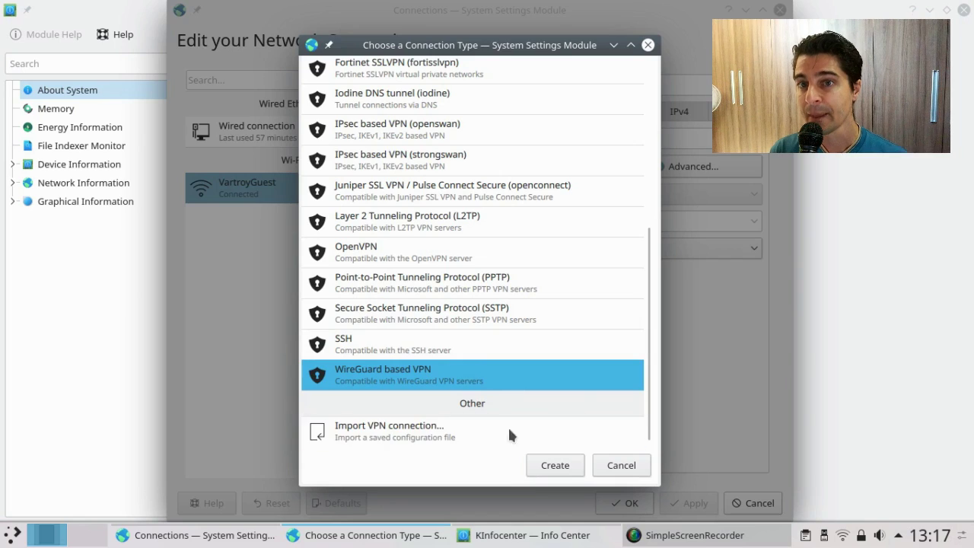
Step: View the new WireGuard VPN connection form, discard it along with the connections editor, and minimize Info Center
left_click(552, 470)
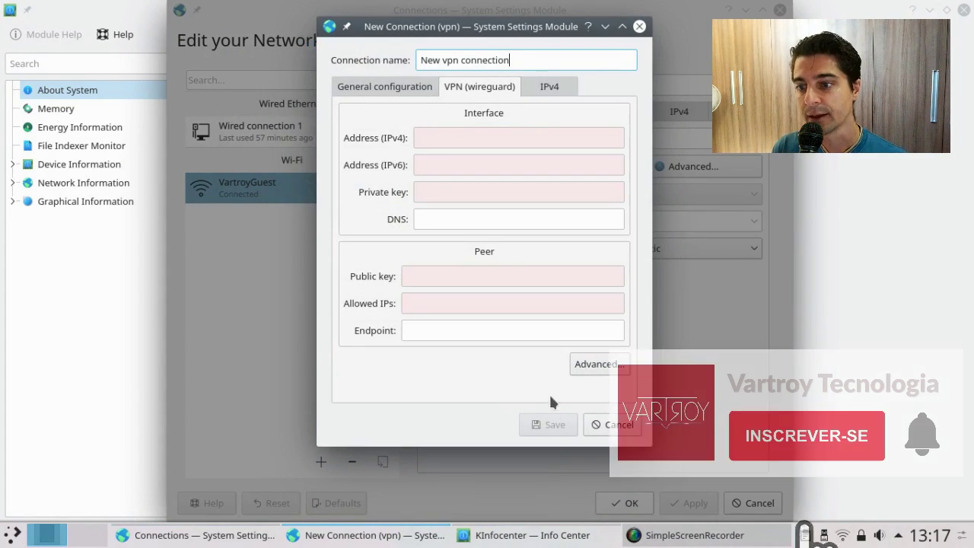
left_click(599, 424)
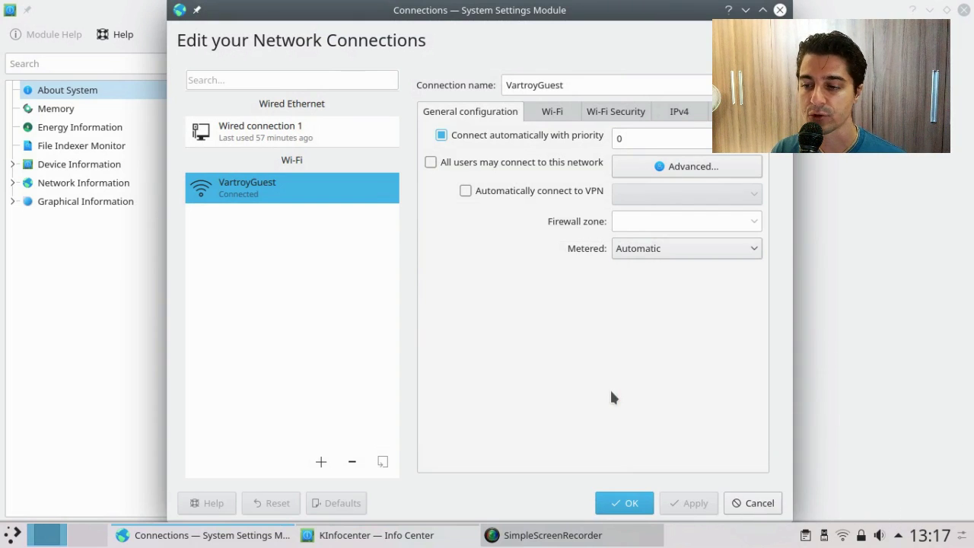
key("Escape")
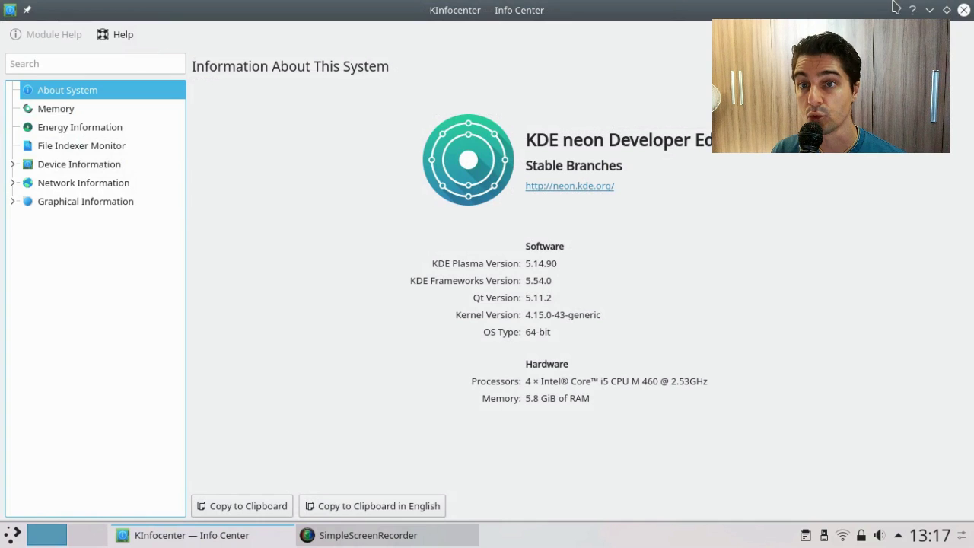
left_click(928, 10)
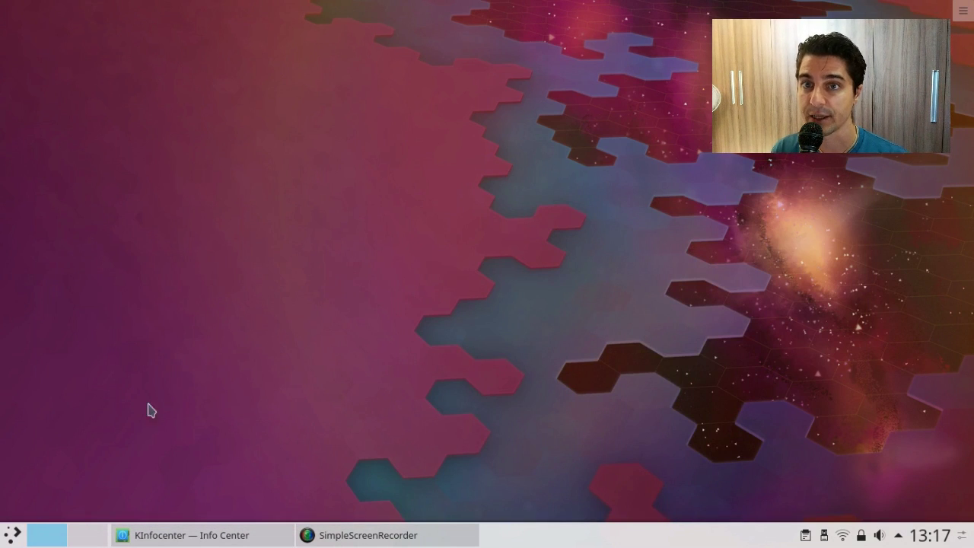
Step: Browse the Graphics, Internet, Multimedia, Office and Settings categories of the application launcher
left_click(12, 535)
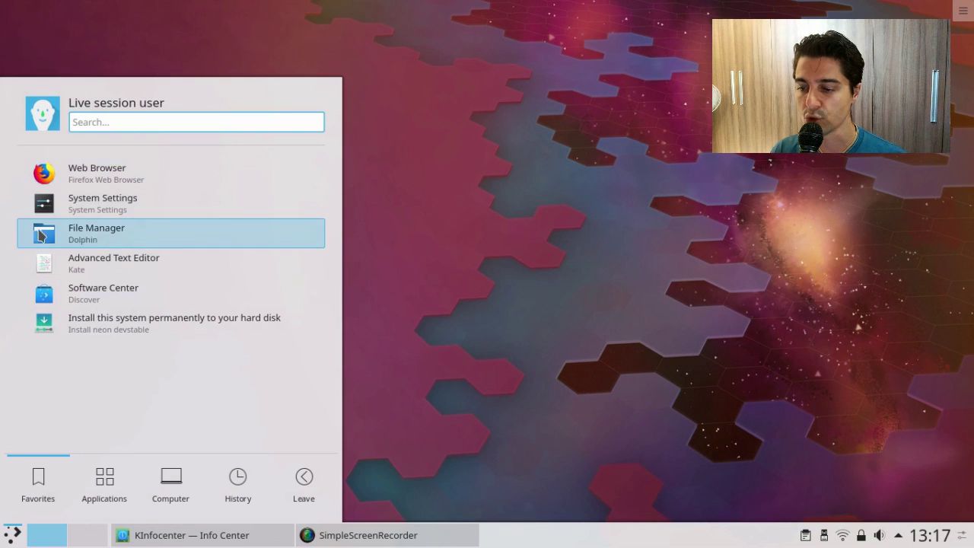
left_click(107, 473)
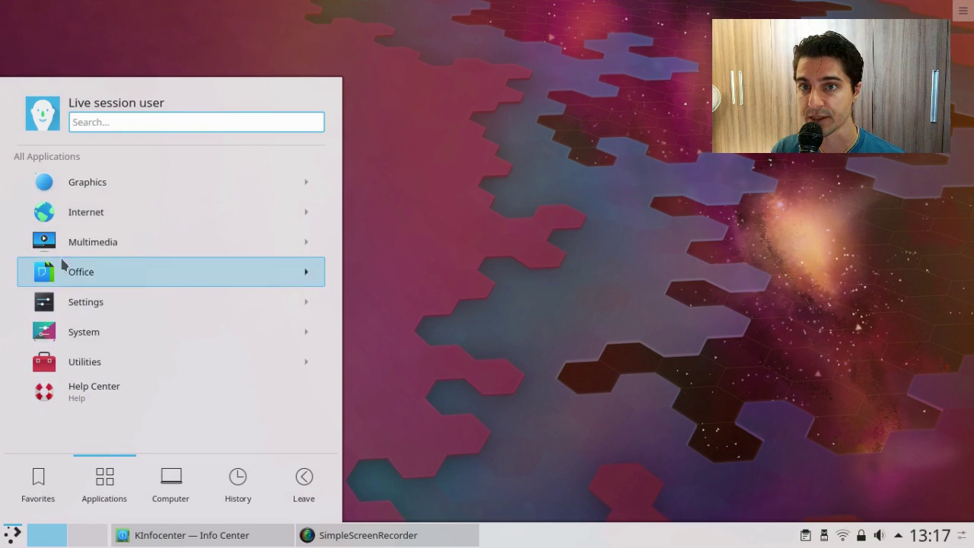
left_click(102, 181)
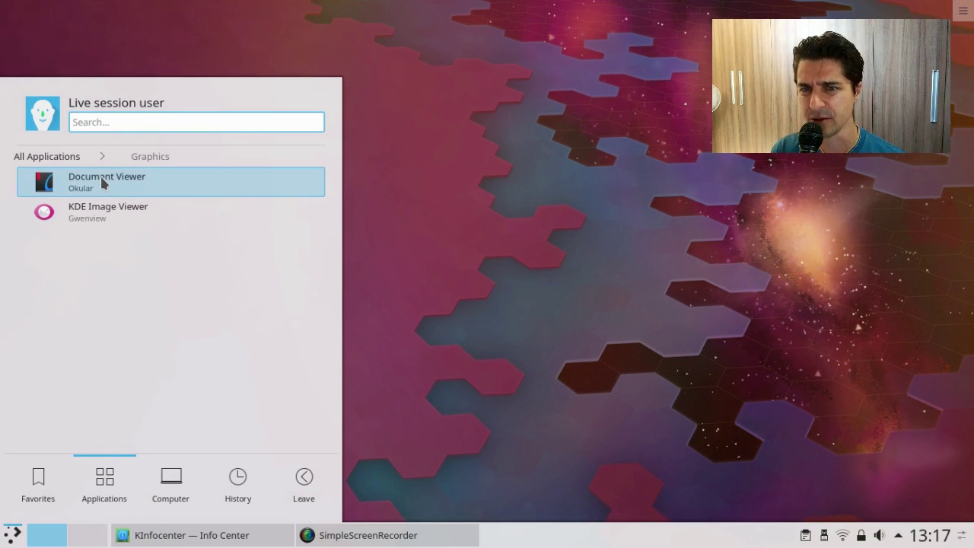
left_click(61, 157)
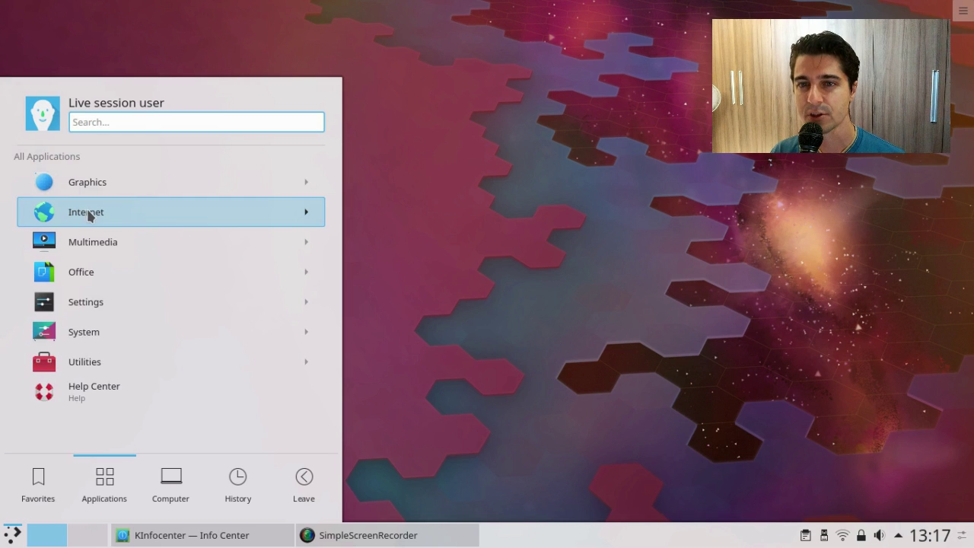
left_click(86, 206)
left_click(65, 158)
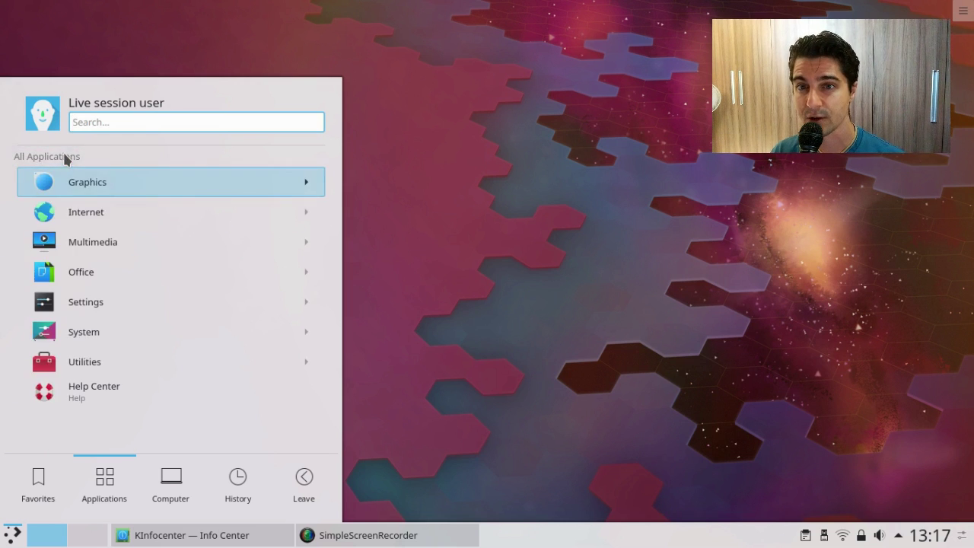
left_click(68, 232)
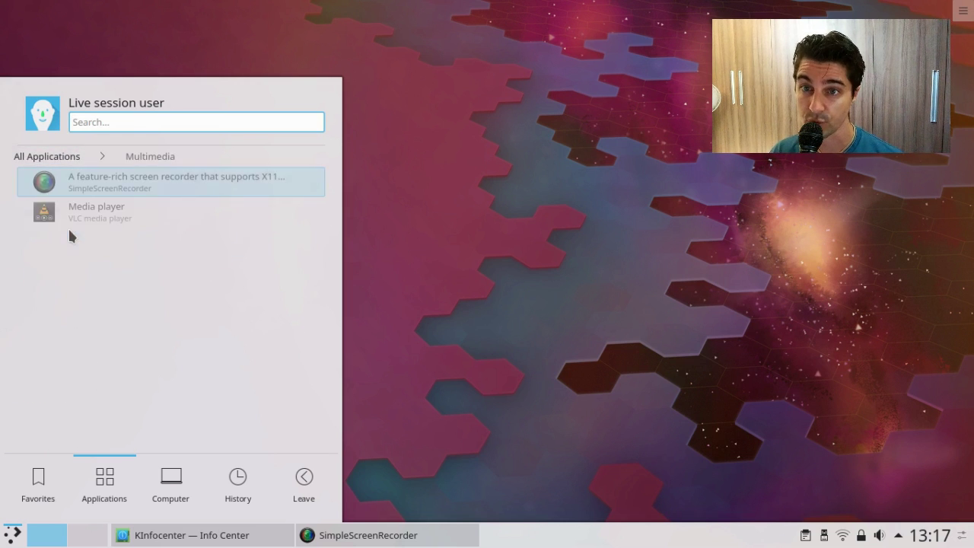
left_click(68, 157)
left_click(74, 272)
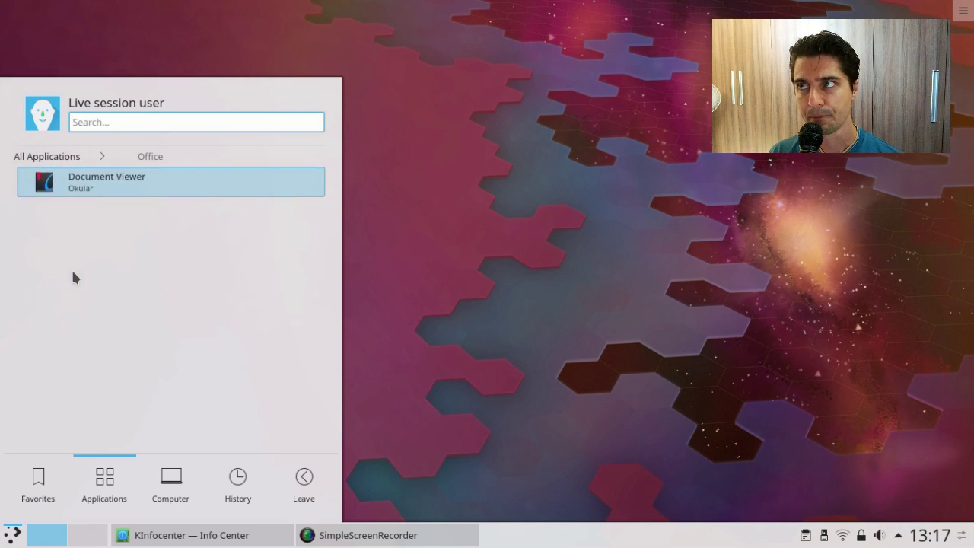
left_click(60, 158)
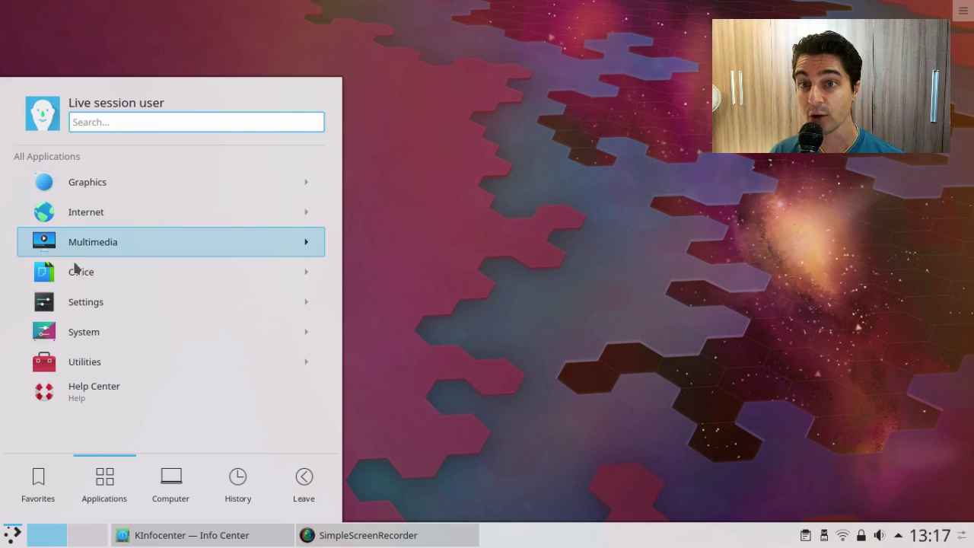
left_click(76, 305)
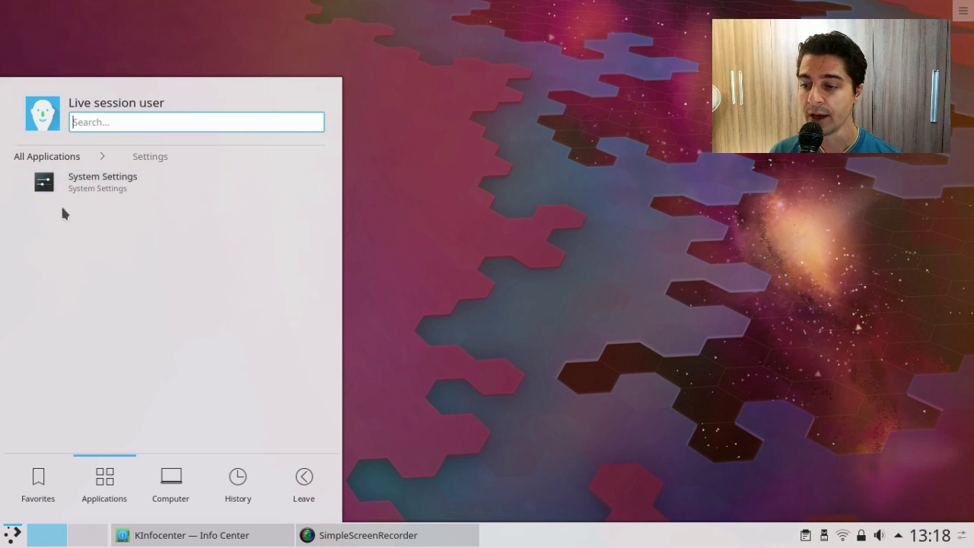
left_click(59, 158)
Step: Open System Monitor, move its window away from the desktop corner, and view its System Load graphs and process table
left_click(76, 338)
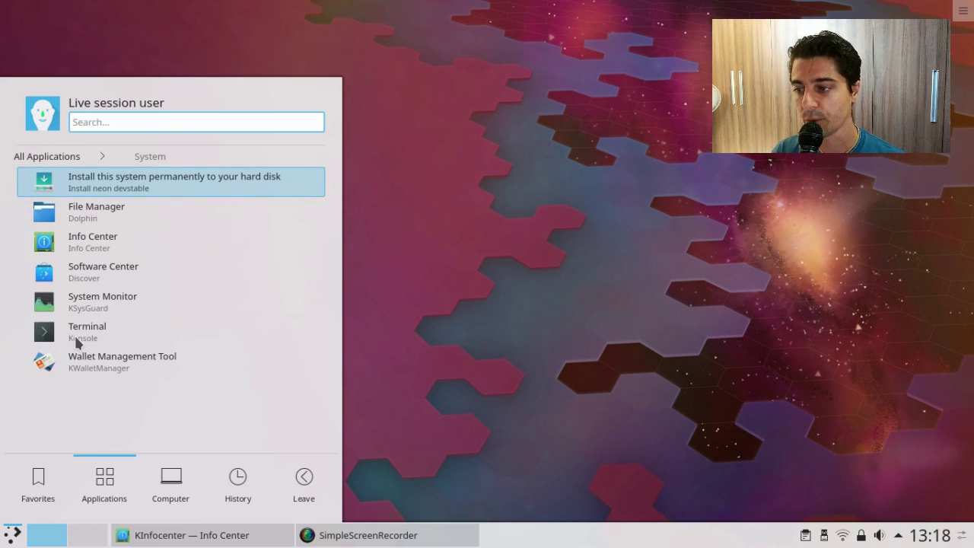
left_click(67, 303)
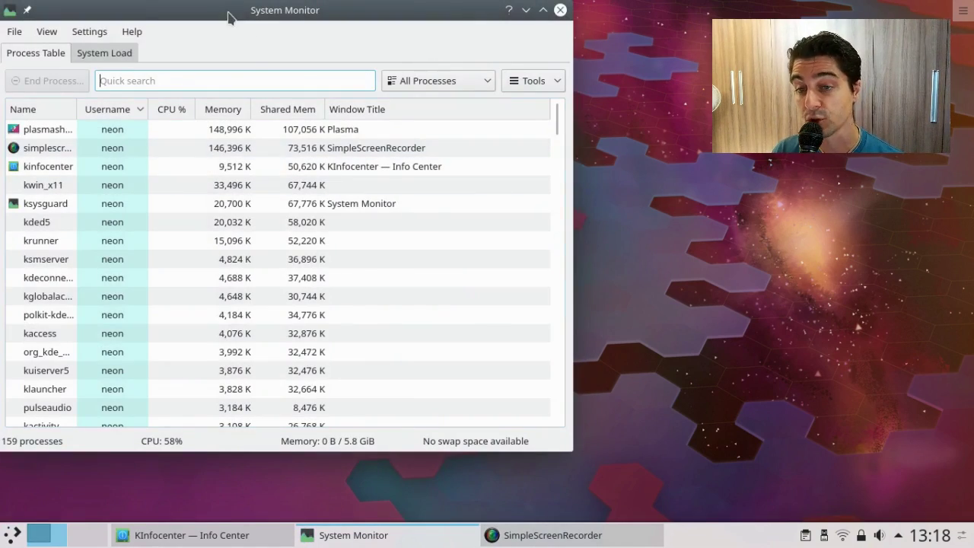
left_click_drag(228, 17, 347, 33)
left_click(207, 70)
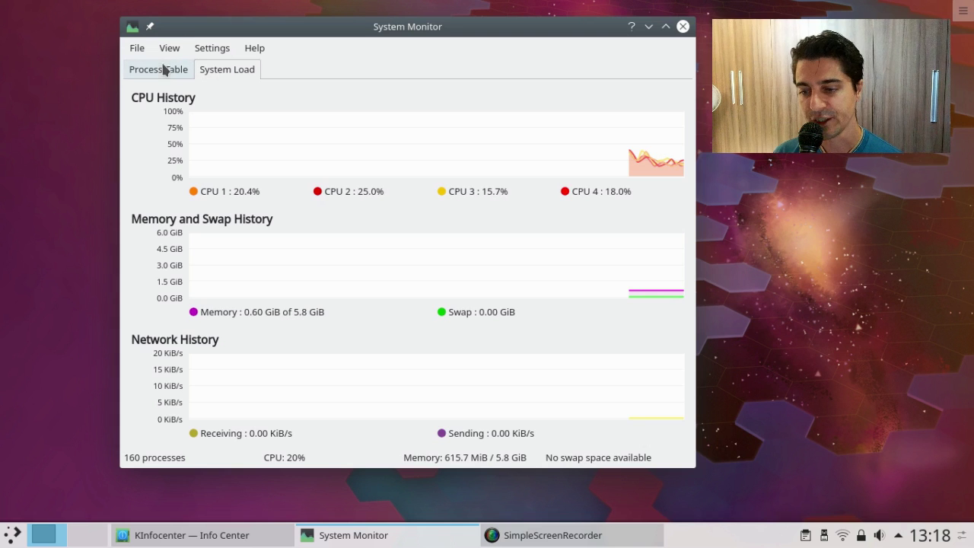
left_click(161, 69)
Step: Hide System Monitor's menu bar, accept the notice, and show the menu bar again
left_click(212, 49)
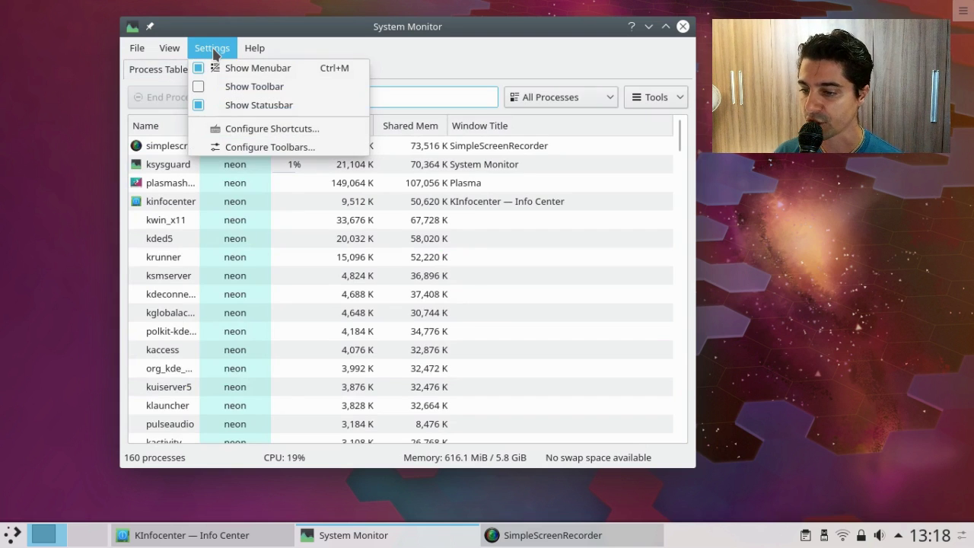
left_click(229, 69)
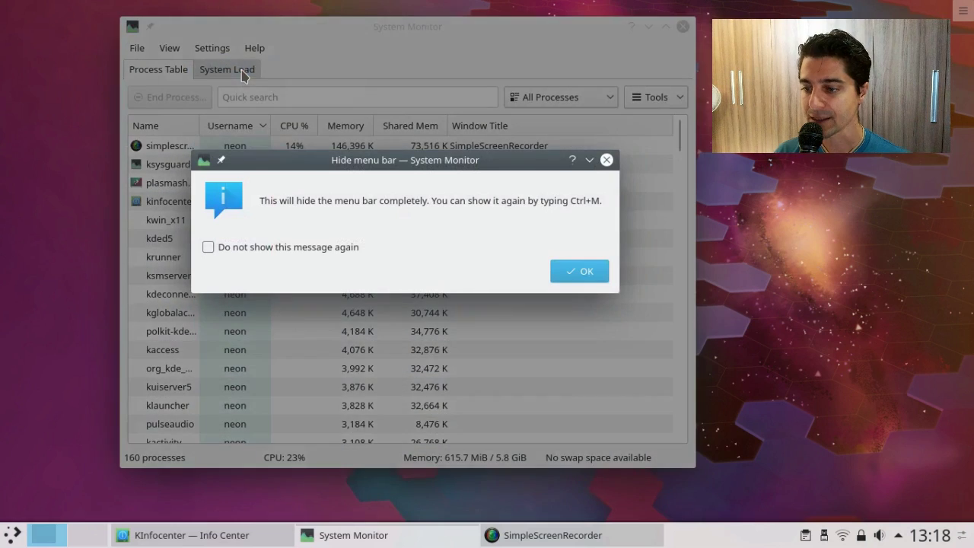
left_click(588, 271)
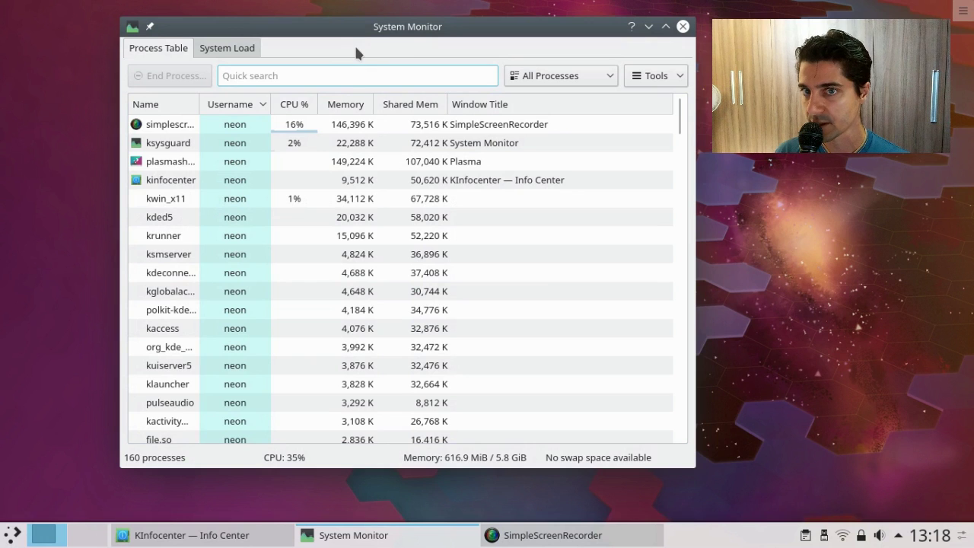
key("ctrl+m")
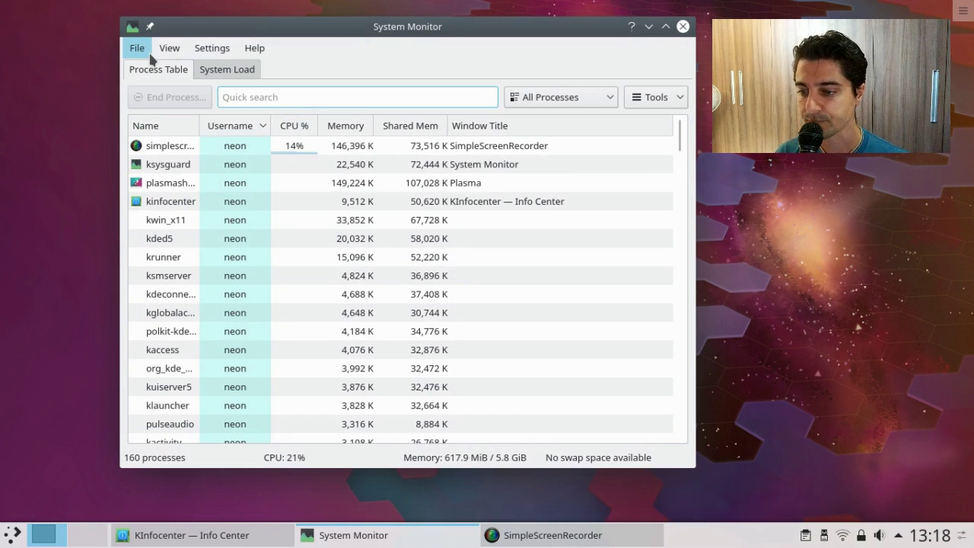
Step: View the Utilities category in the application launcher and return to all applications
left_click(9, 534)
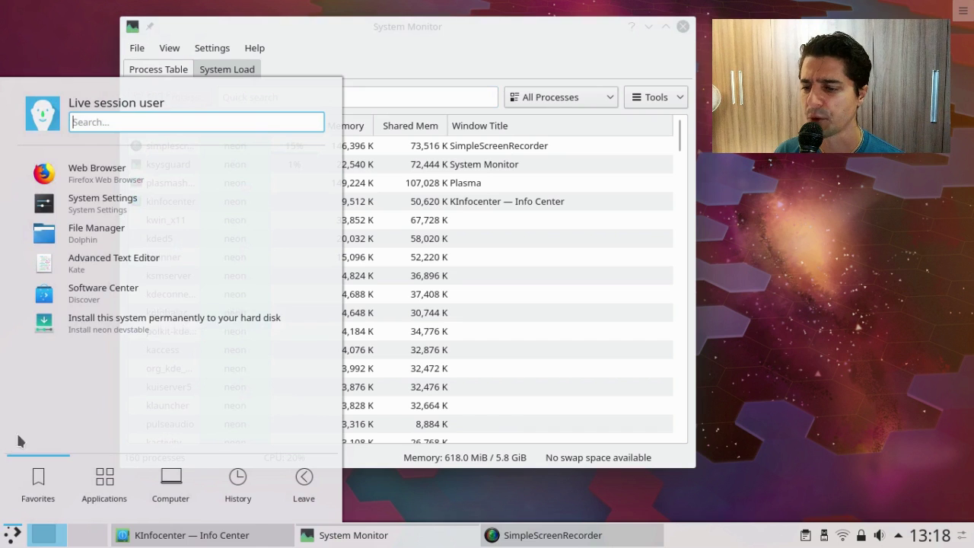
mouse_move(113, 490)
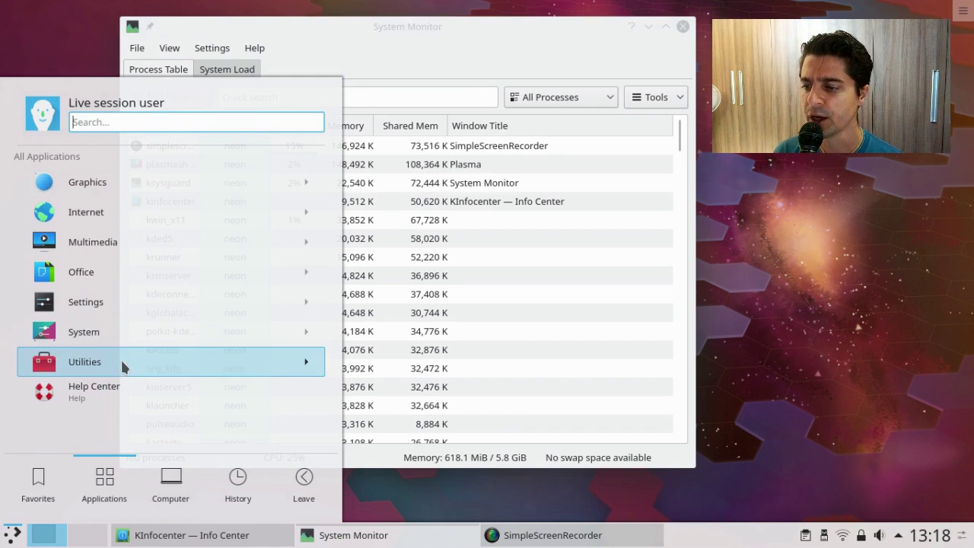
mouse_move(121, 368)
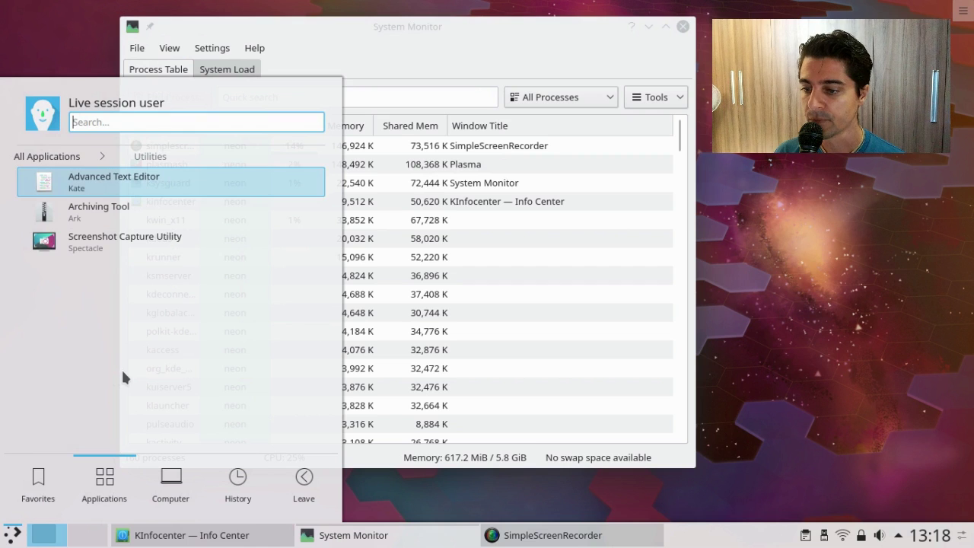
left_click(67, 157)
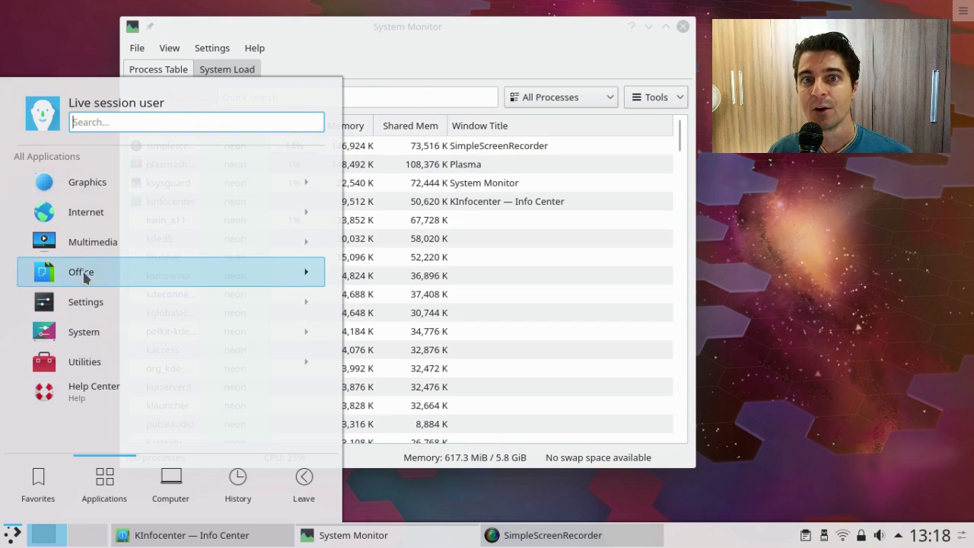
Step: Open System Settings from the launcher's favorite applications
left_click(39, 483)
left_click(58, 204)
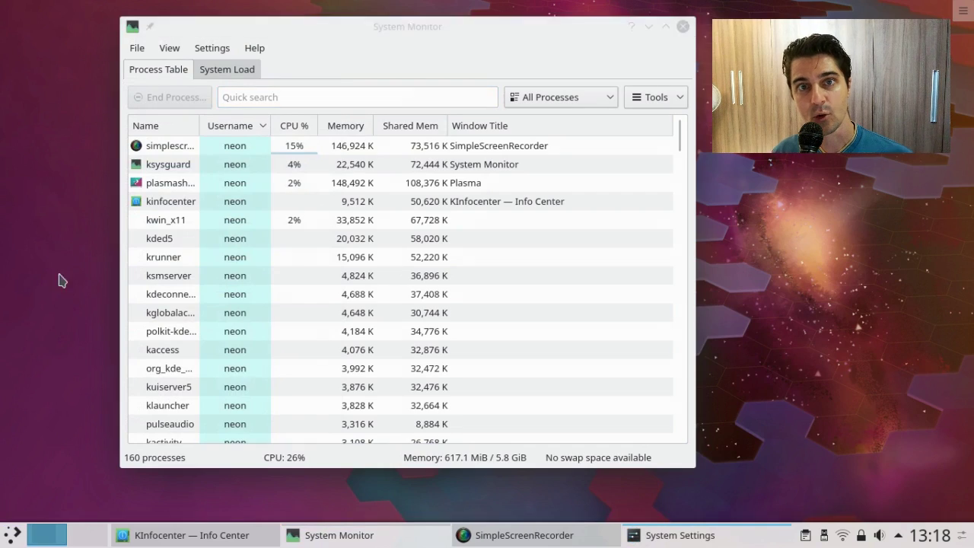
left_click(86, 119)
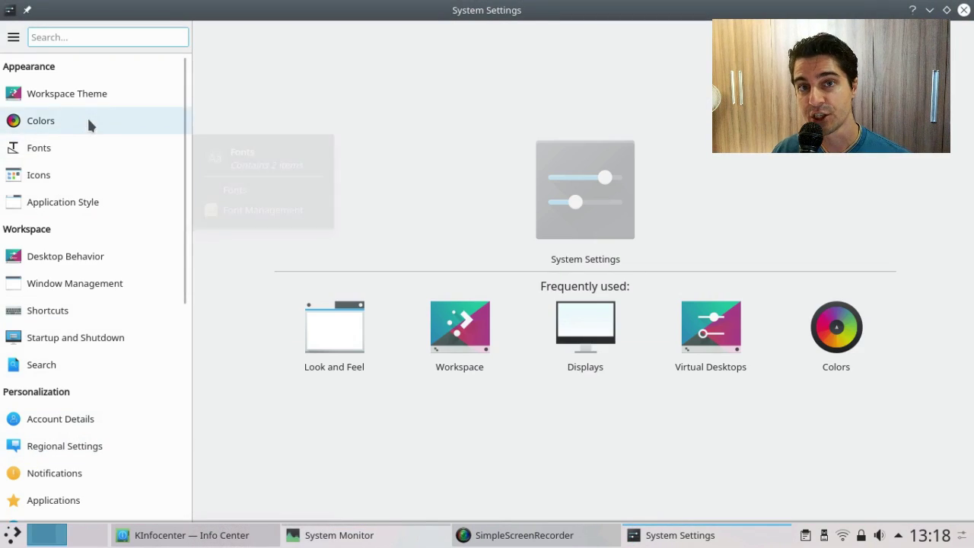
Step: View the Icons page with its available icon themes, and close System Settings
left_click(81, 145)
left_click(46, 174)
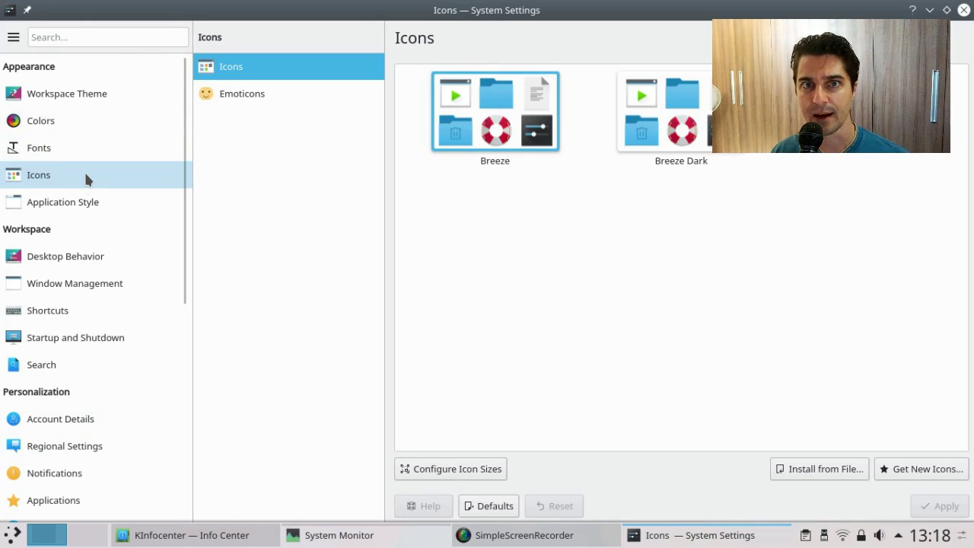
left_click(963, 10)
Step: Open the Dolphin file manager from the launcher's favorite applications
left_click(15, 531)
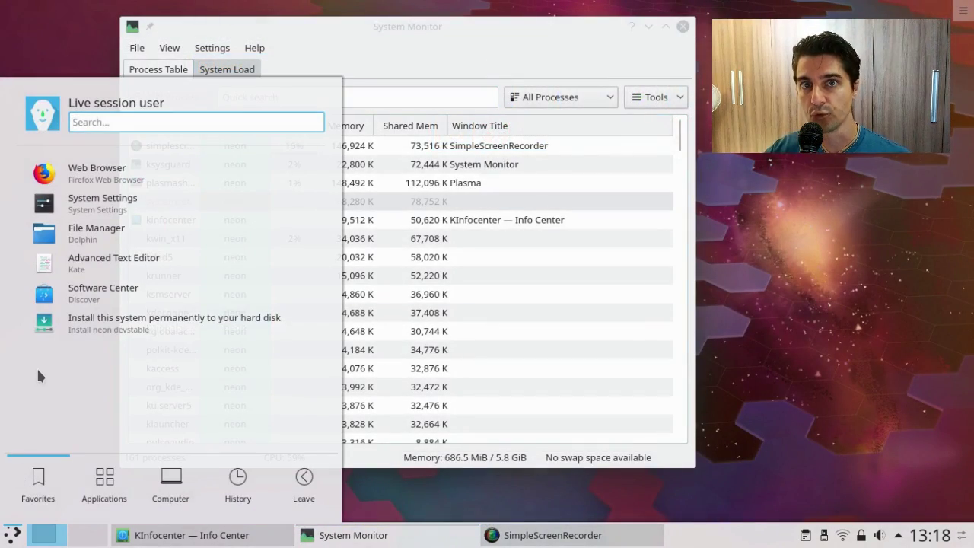
left_click(123, 230)
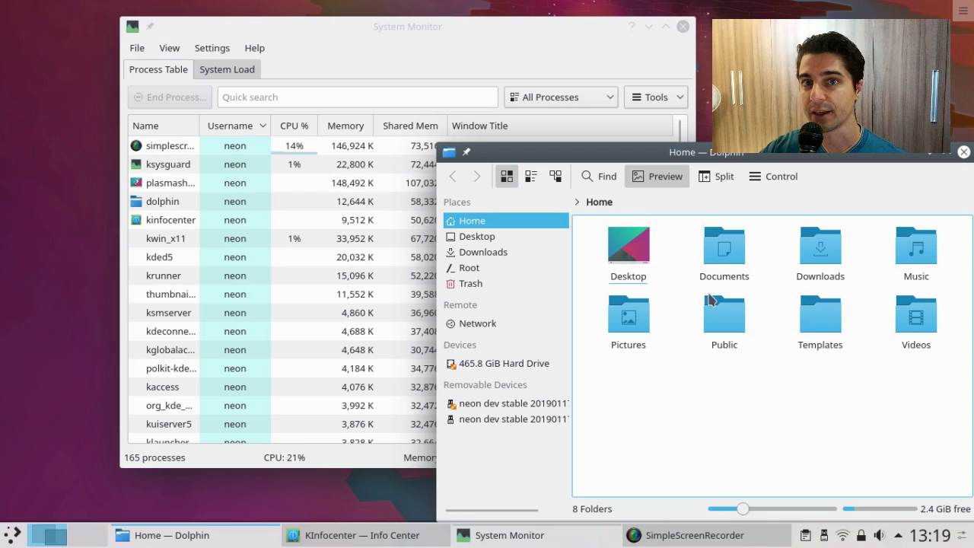
Step: Open the wallpaper download window from the desktop's configuration and order the wallpapers by newest
right_click(791, 152)
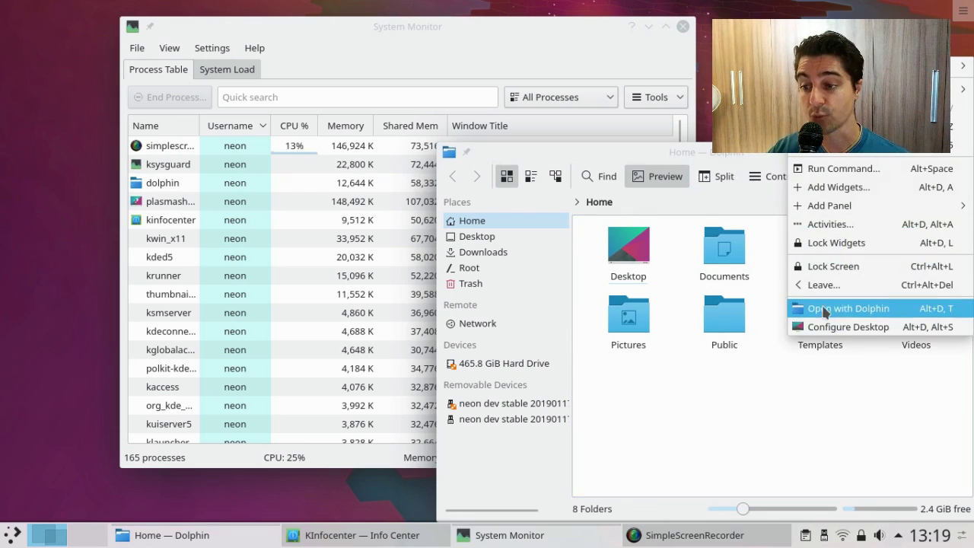
left_click(845, 326)
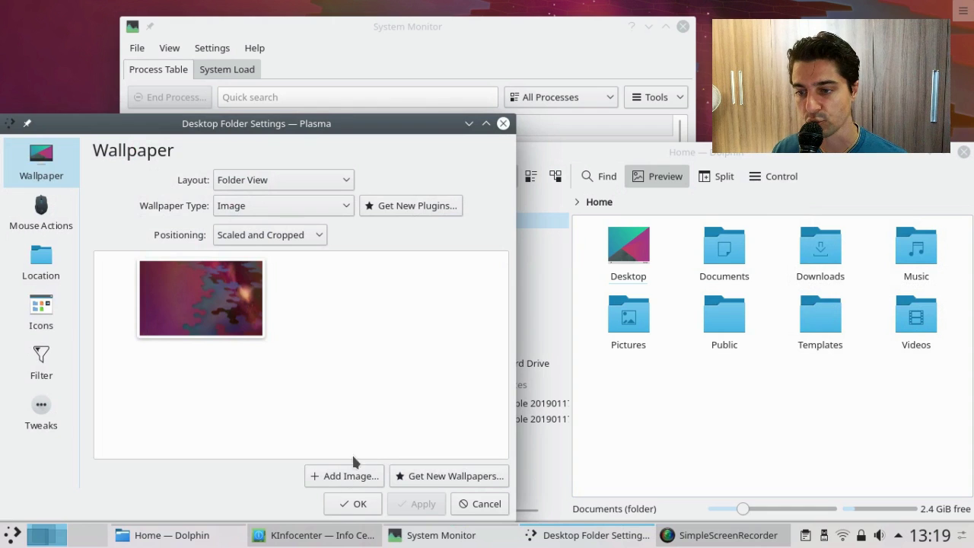
left_click(402, 479)
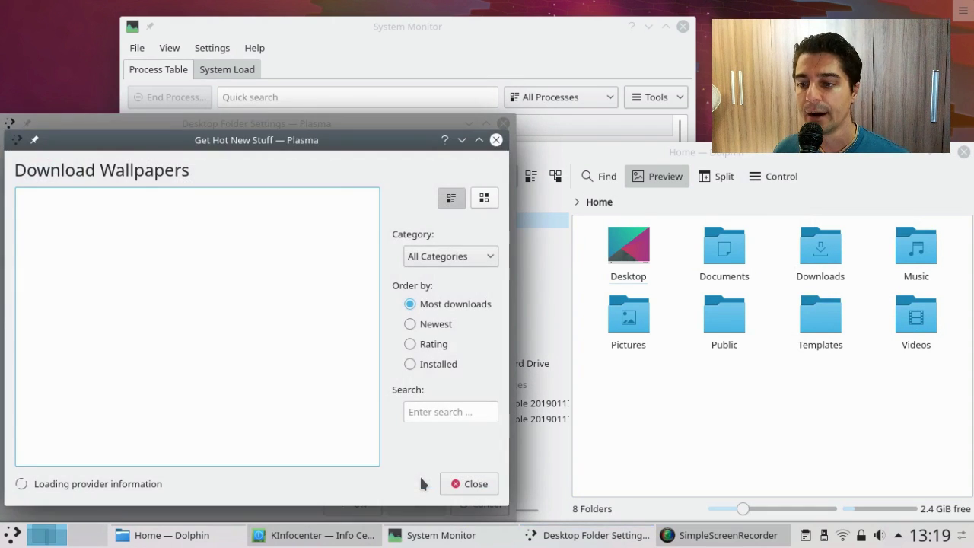
left_click(434, 324)
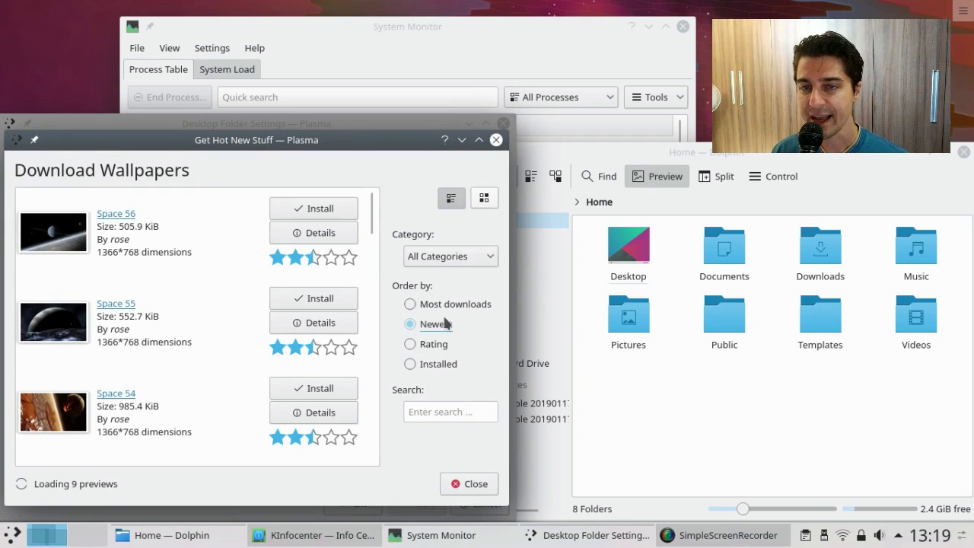
Step: Look through the available wallpaper categories, keeping All Categories selected
left_click(468, 259)
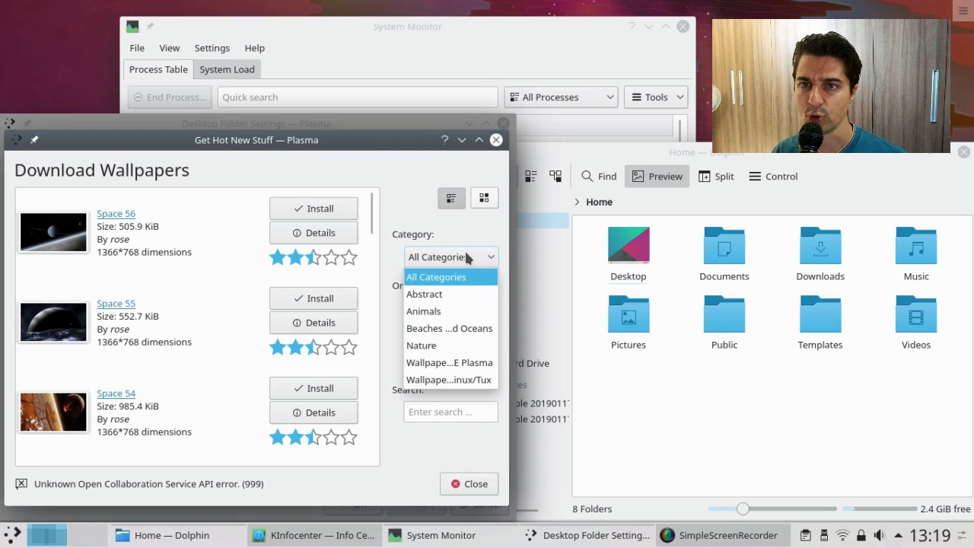
left_click(467, 259)
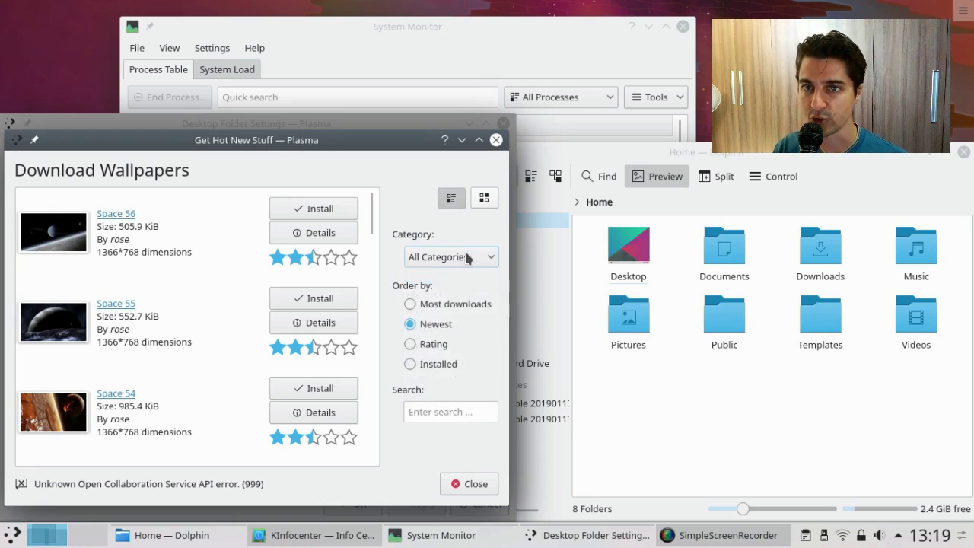
left_click(468, 258)
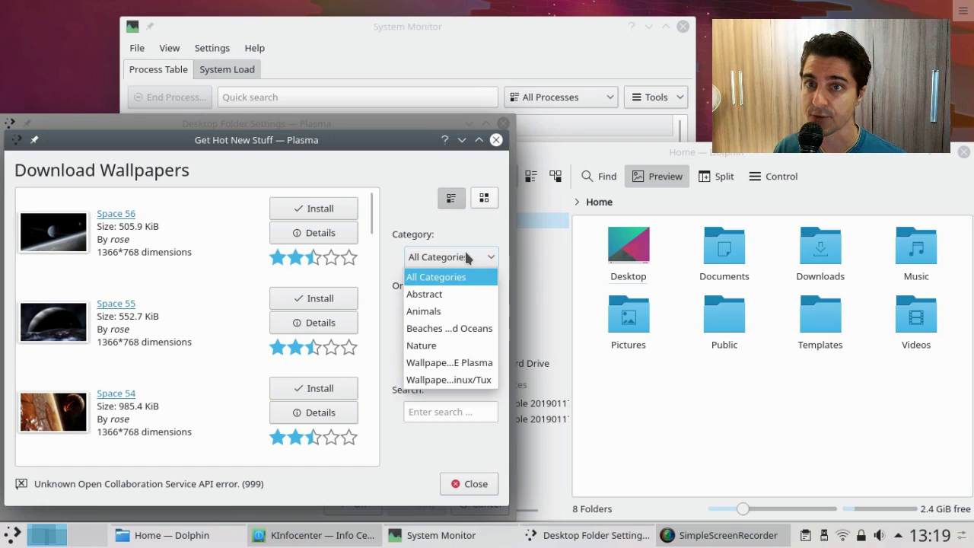
left_click(468, 258)
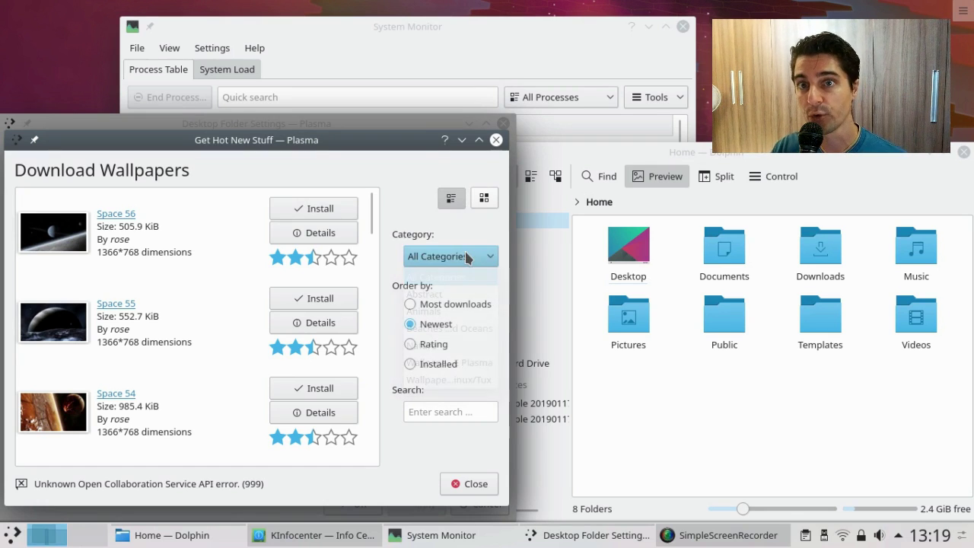
Step: Install the 1920 X 1080 NEB 11.png version of the KDE Plasma Nebula 11 4K wallpaper
scroll(162, 380, "down", 3)
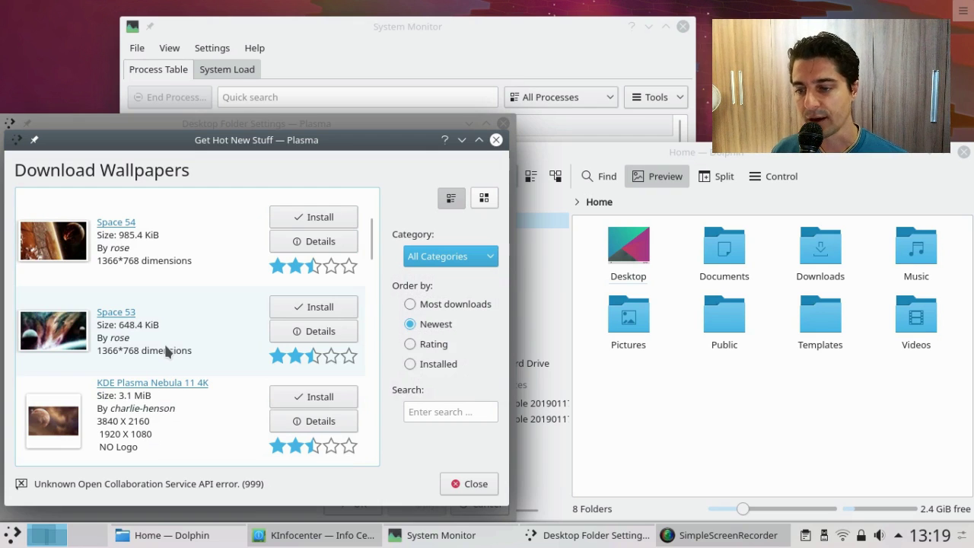
scroll(164, 342, "down", 2)
left_click(304, 270)
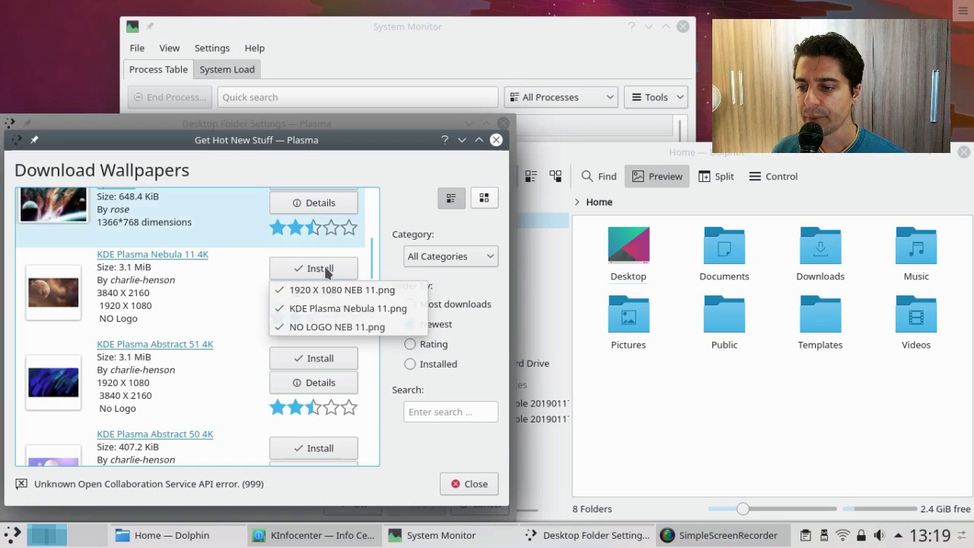
left_click(325, 272)
left_click(325, 272)
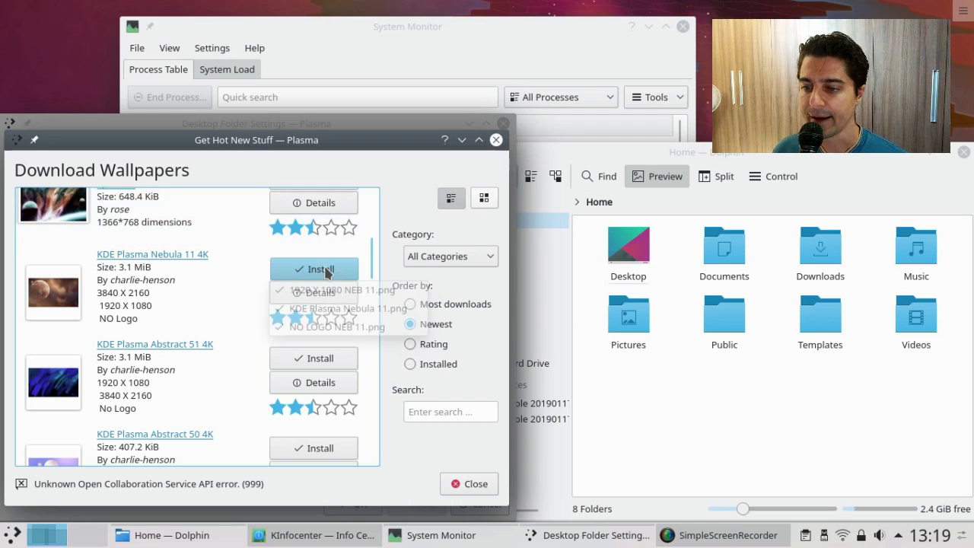
left_click(326, 292)
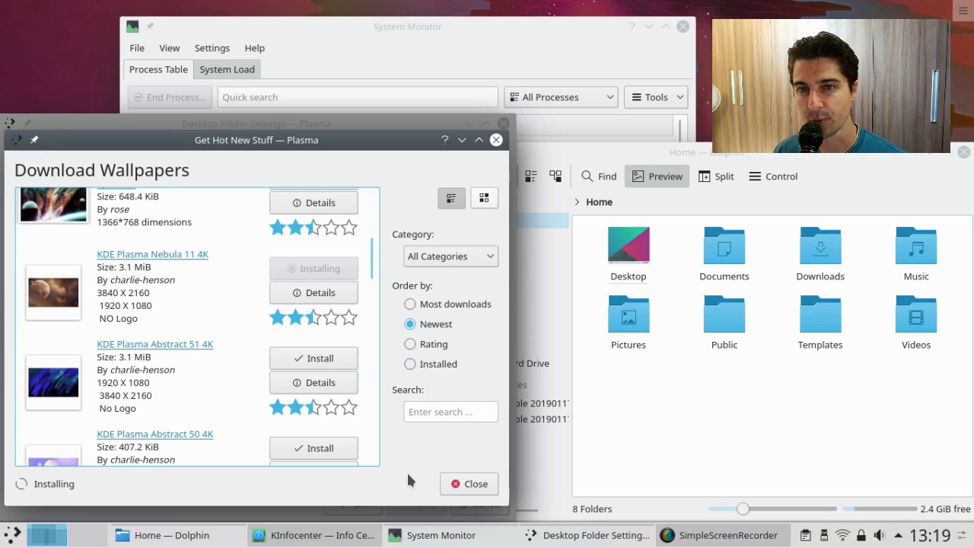
Step: Move the wallpaper download window off the desktop settings, look over its list, and close it
left_click_drag(366, 139, 709, 41)
left_click(256, 357)
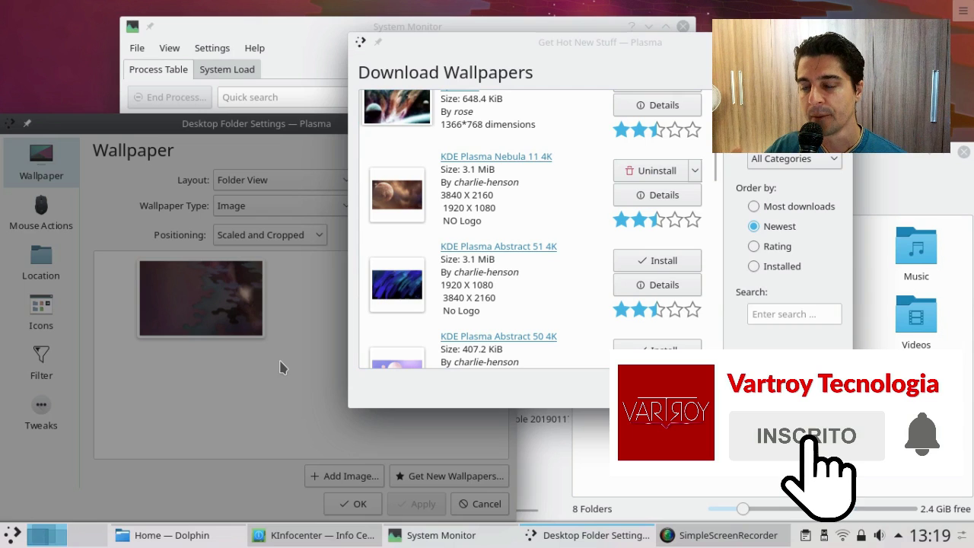
left_click(486, 48)
scroll(533, 230, "up", 3)
scroll(533, 231, "down", 1)
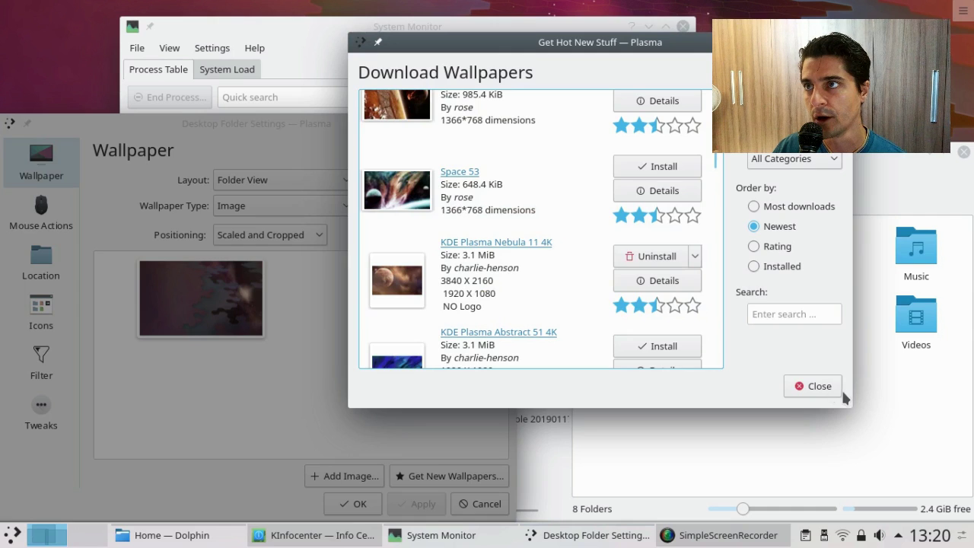
left_click(825, 388)
Step: Apply the downloaded Nebula image as the desktop wallpaper and close the desktop settings
left_click(233, 306)
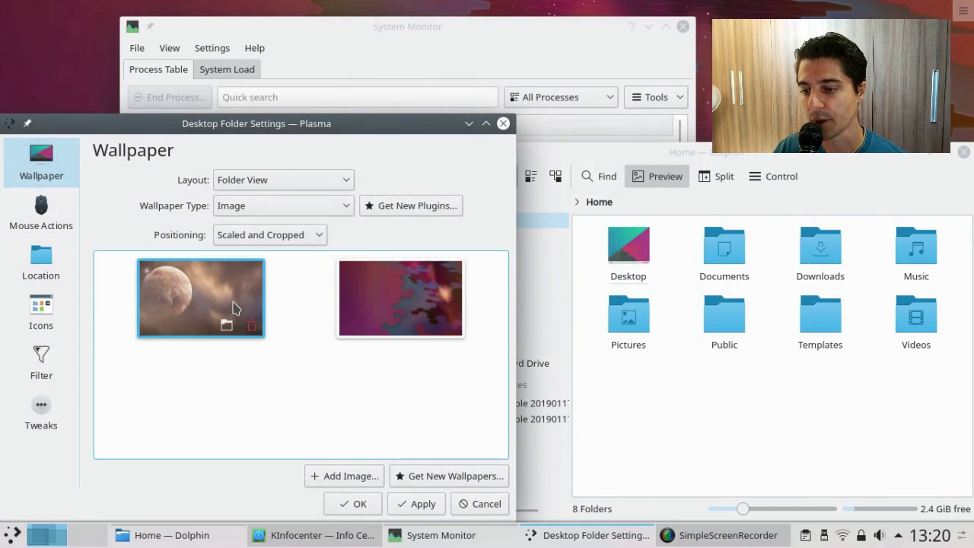
left_click(439, 510)
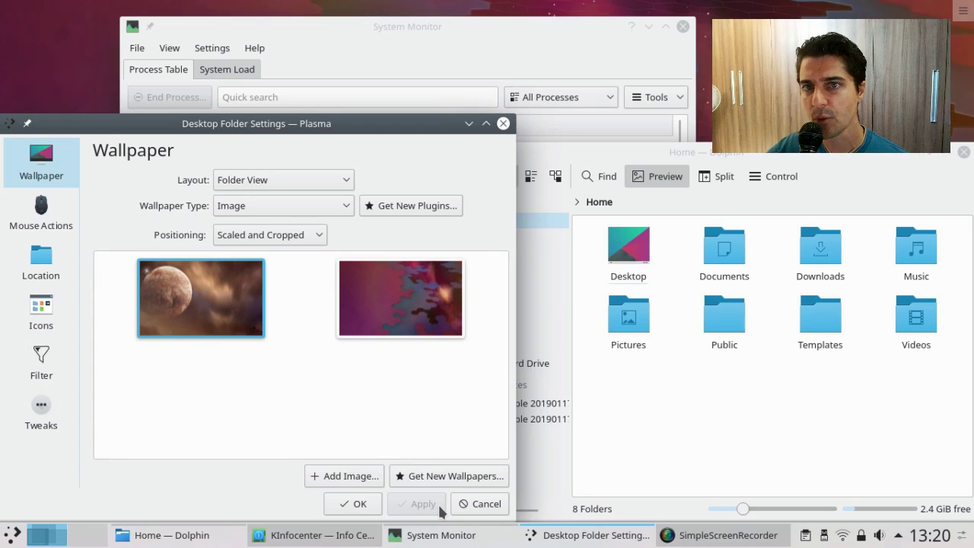
left_click_drag(337, 128, 427, 30)
left_click(594, 24)
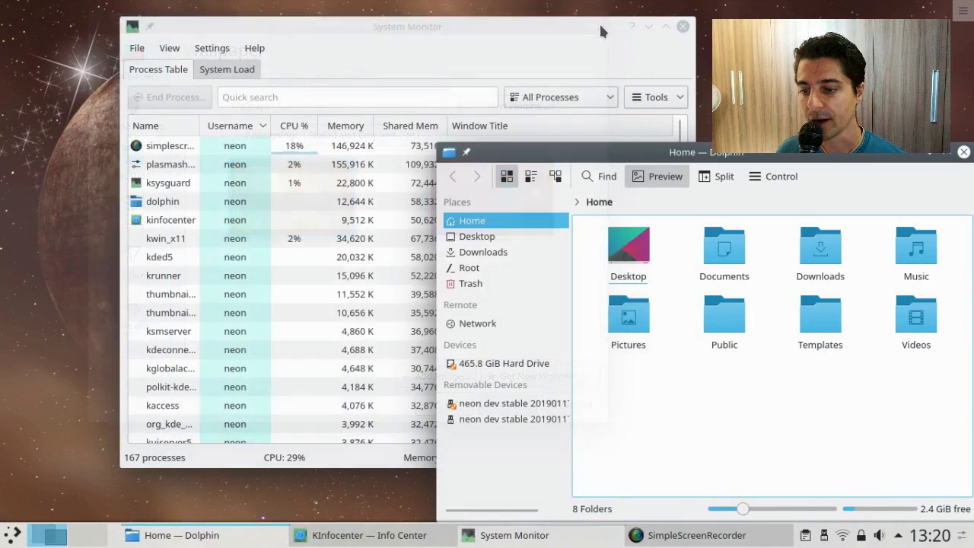
Step: Close the Dolphin and System Monitor windows, and bring up Info Center's information about the system
left_click(963, 152)
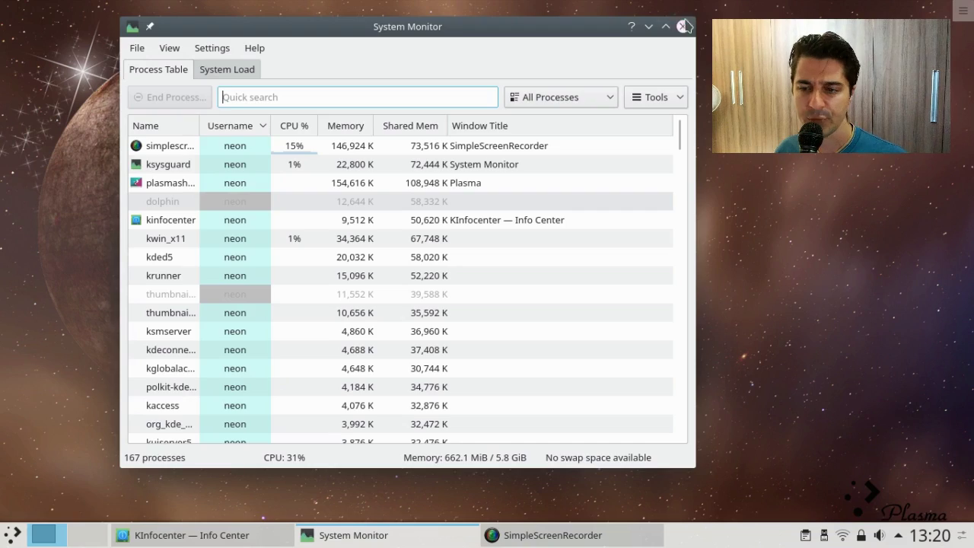
left_click(683, 27)
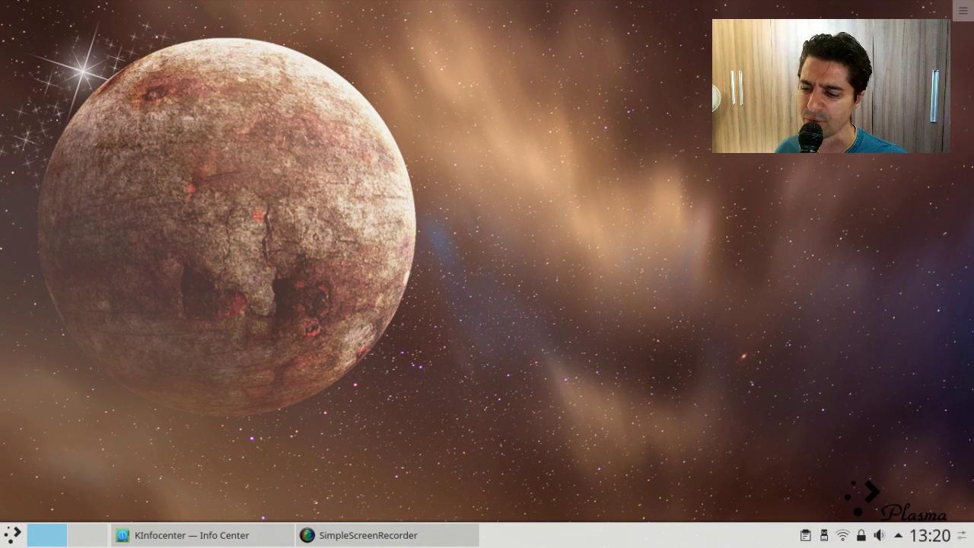
left_click(963, 10)
left_click(963, 11)
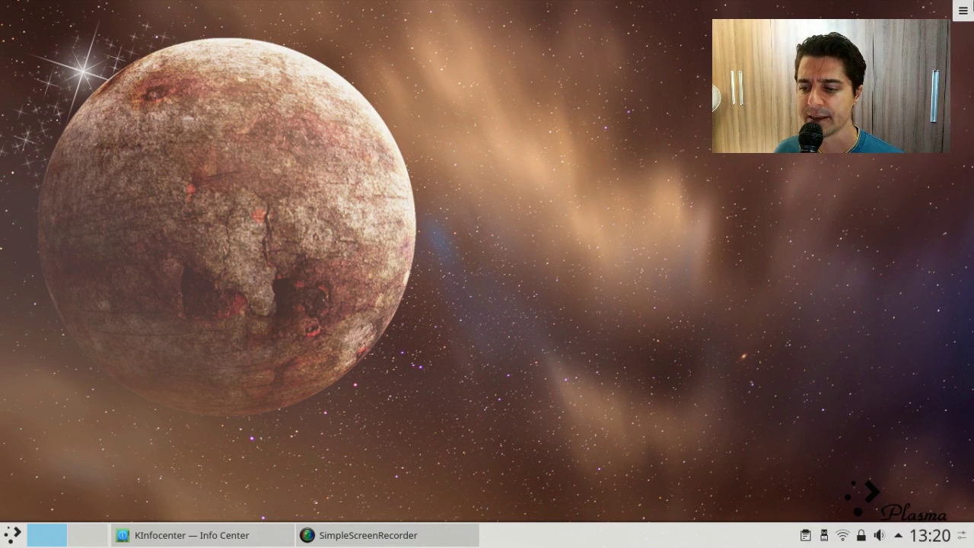
left_click(215, 534)
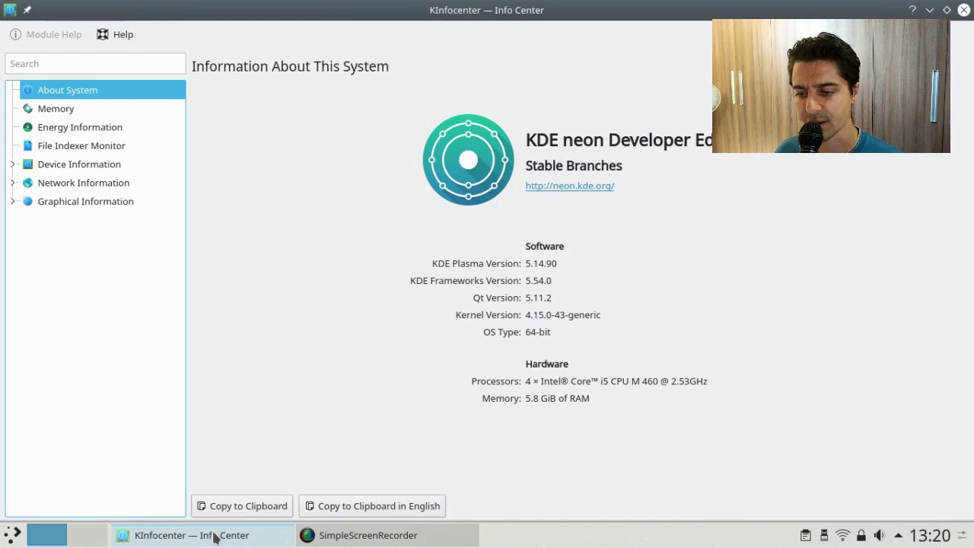